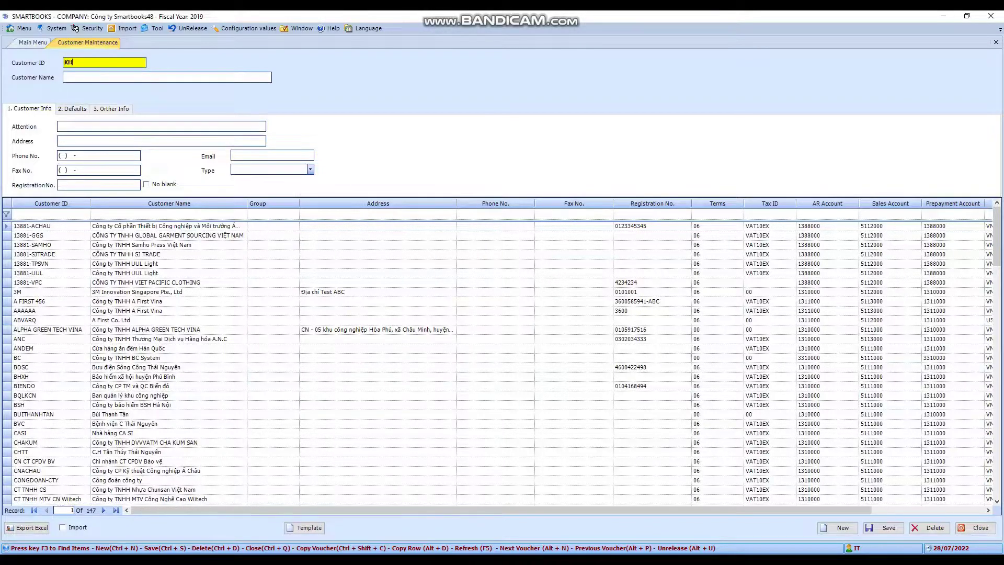
Fill in the new customer's ID and set the customer name to "Cong ty ABCD"
{"action": "key", "text": "Tab"}
{"action": "type", "text": "Con"}
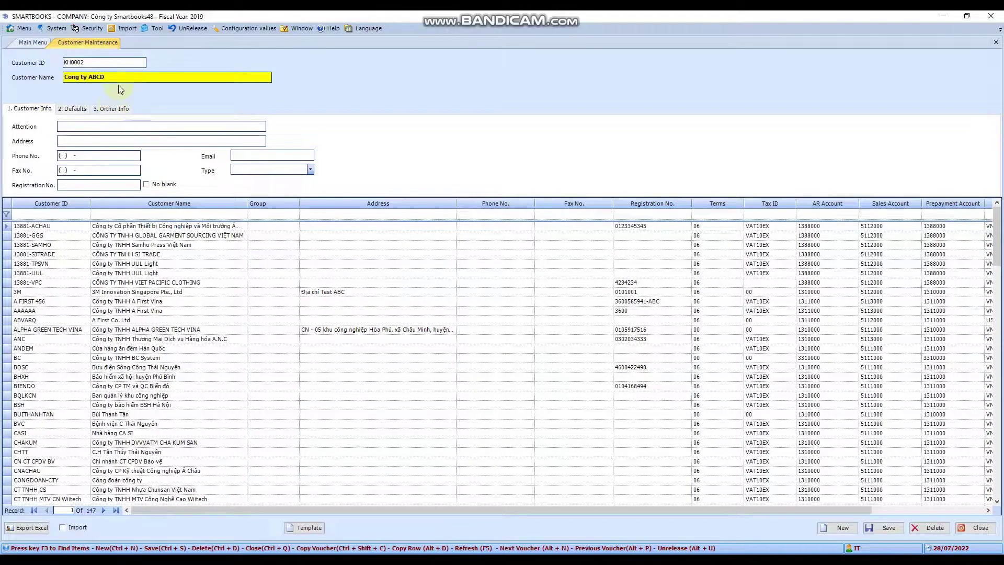
Examine the new customer's contact and registration fields and the available customer types
{"action": "left_click", "coordinate": [74, 110]}
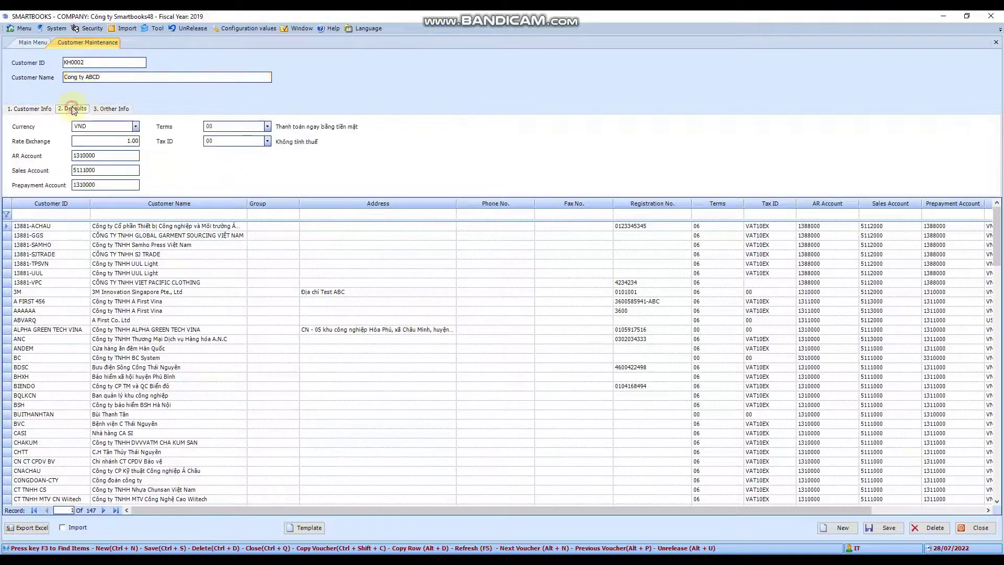
{"action": "left_click", "coordinate": [116, 108]}
{"action": "left_click", "coordinate": [32, 109]}
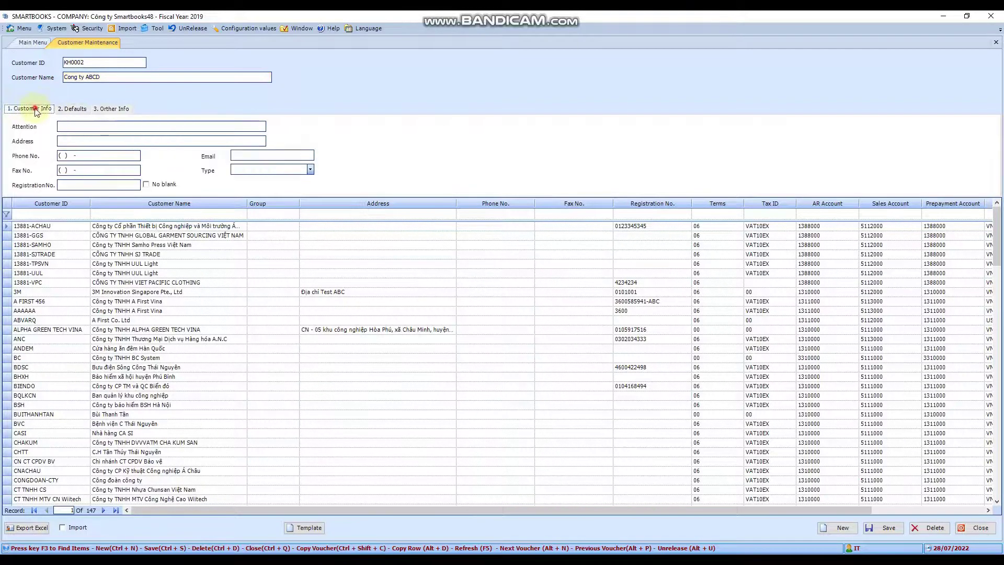
{"action": "left_click", "coordinate": [79, 124]}
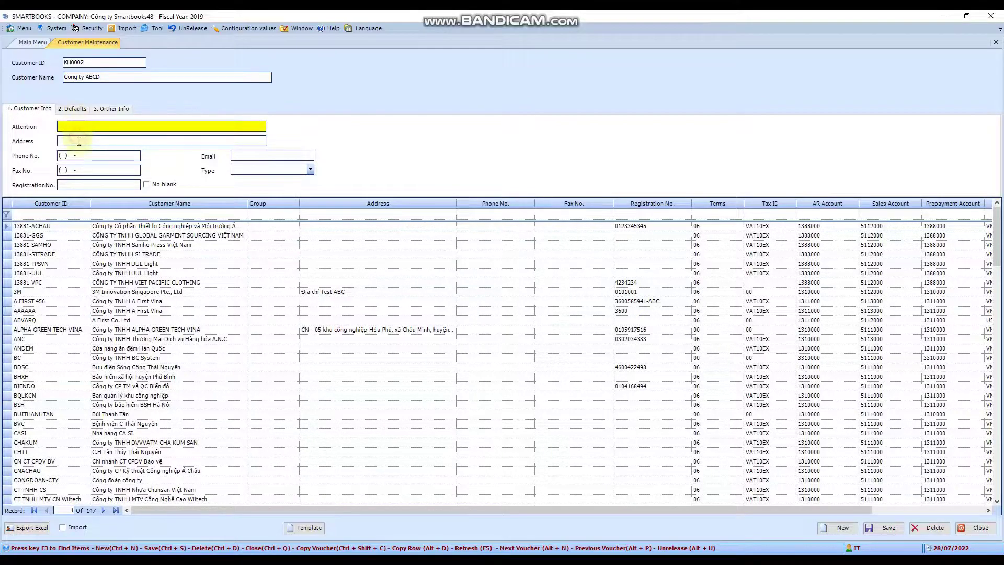
{"action": "key", "text": "Tab"}
{"action": "key", "text": "Tab"}
{"action": "key", "text": "Tab"}
{"action": "key", "text": "Tab"}
{"action": "key", "text": "Tab"}
{"action": "key", "text": "Tab"}
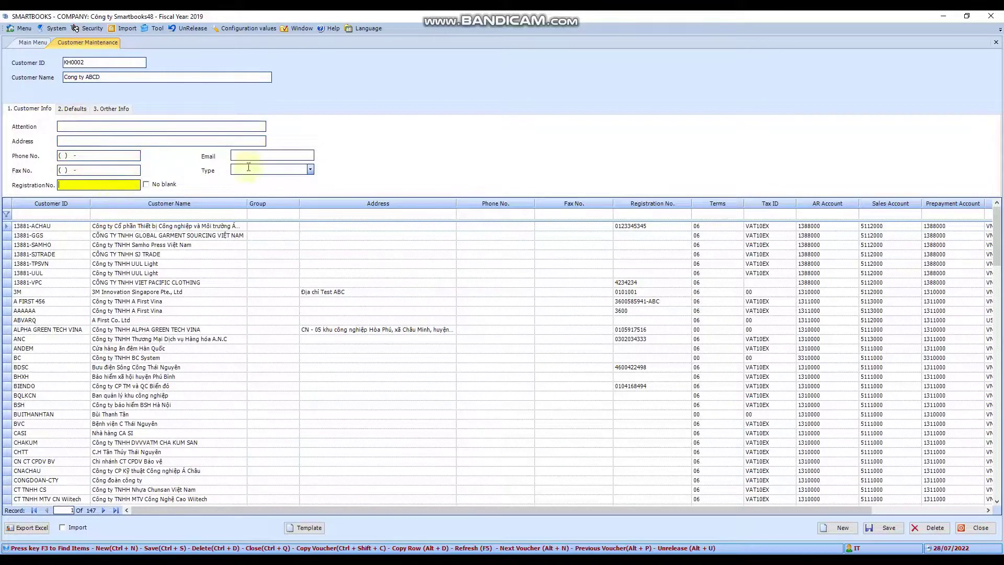
{"action": "left_click", "coordinate": [310, 169]}
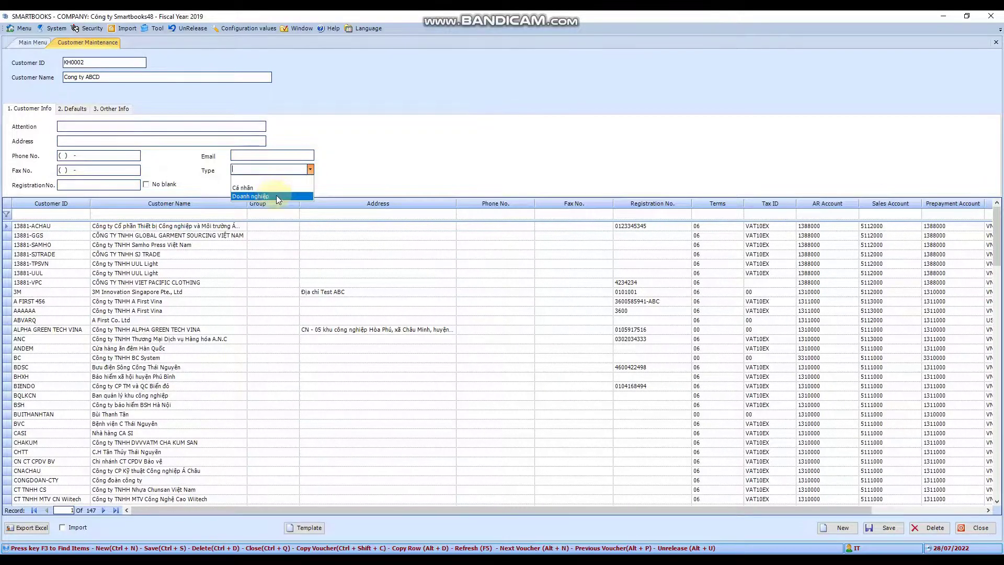
{"action": "left_click", "coordinate": [310, 169]}
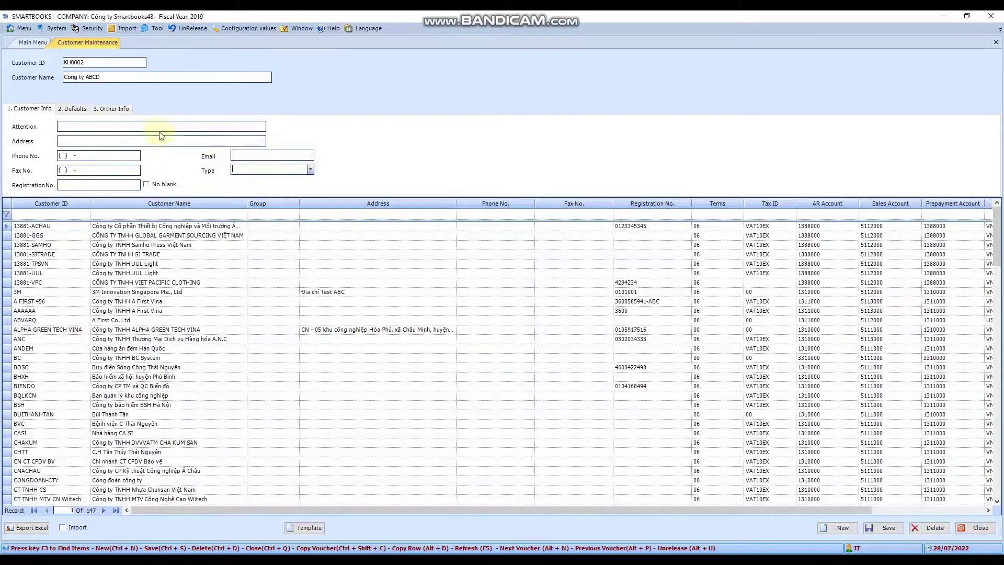
Examine the customer's default currency, exchange rate, ledger accounts, payment terms and tax settings
{"action": "left_click", "coordinate": [74, 110]}
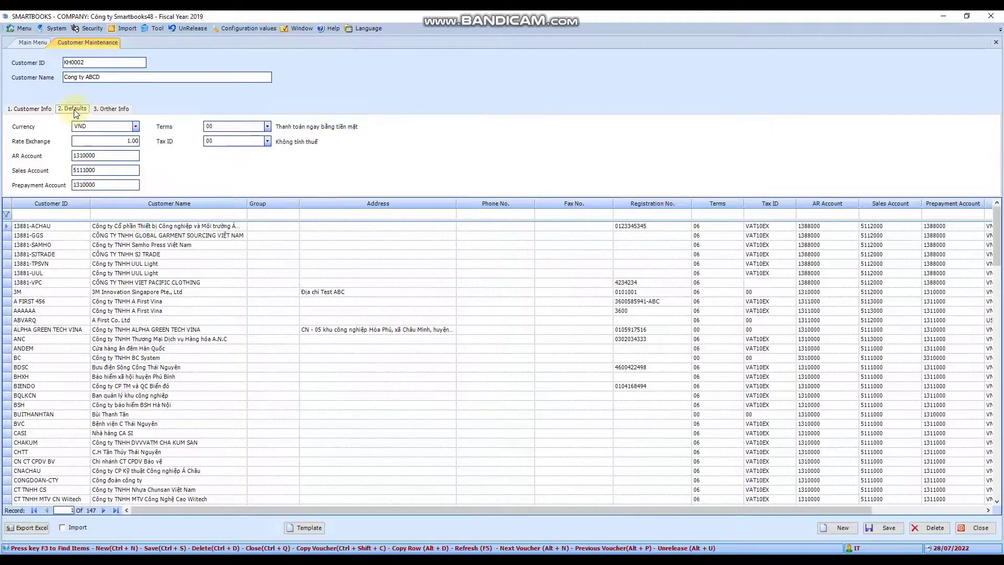
{"action": "left_click", "coordinate": [137, 127]}
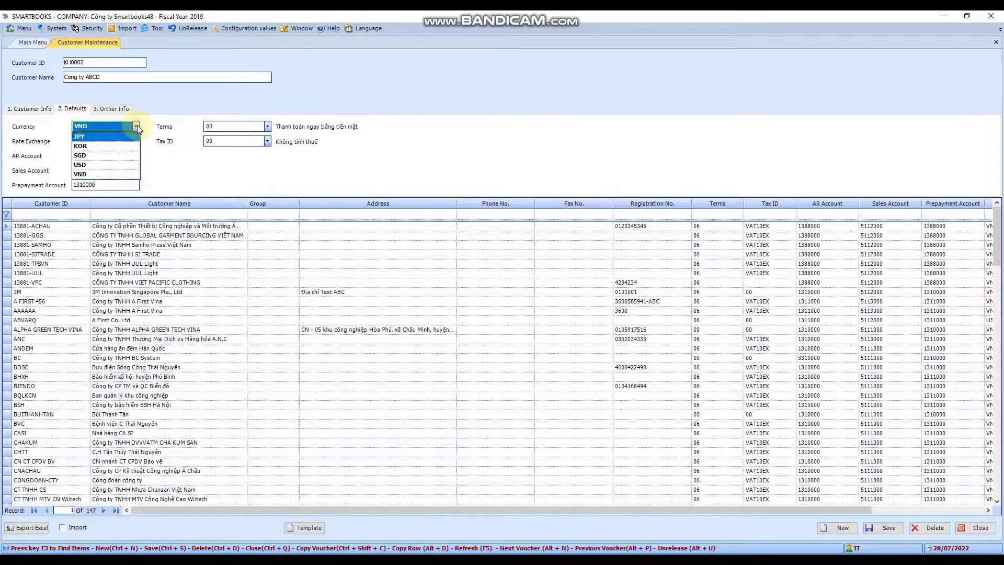
{"action": "left_click", "coordinate": [137, 128]}
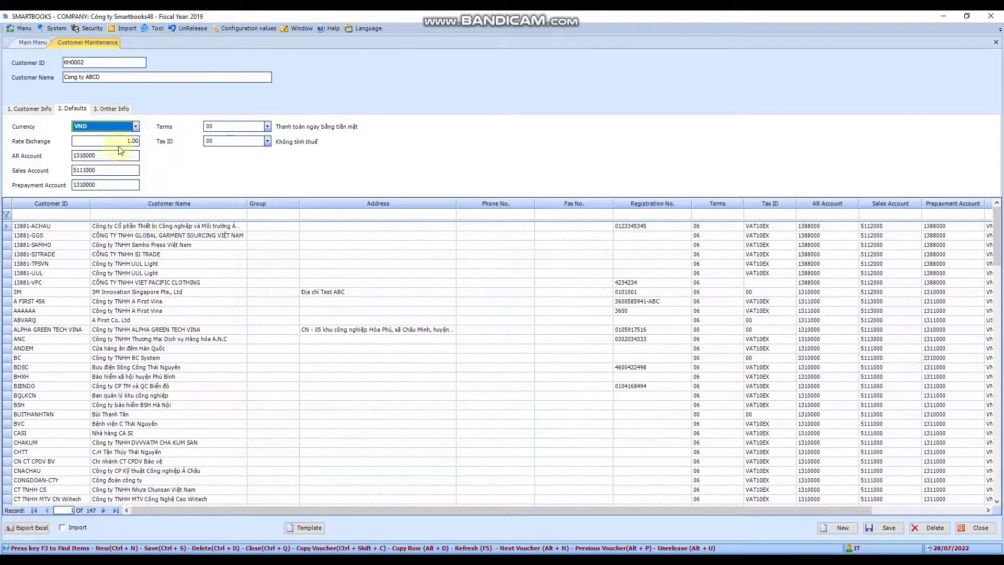
{"action": "left_click", "coordinate": [135, 126]}
{"action": "left_click", "coordinate": [135, 126]}
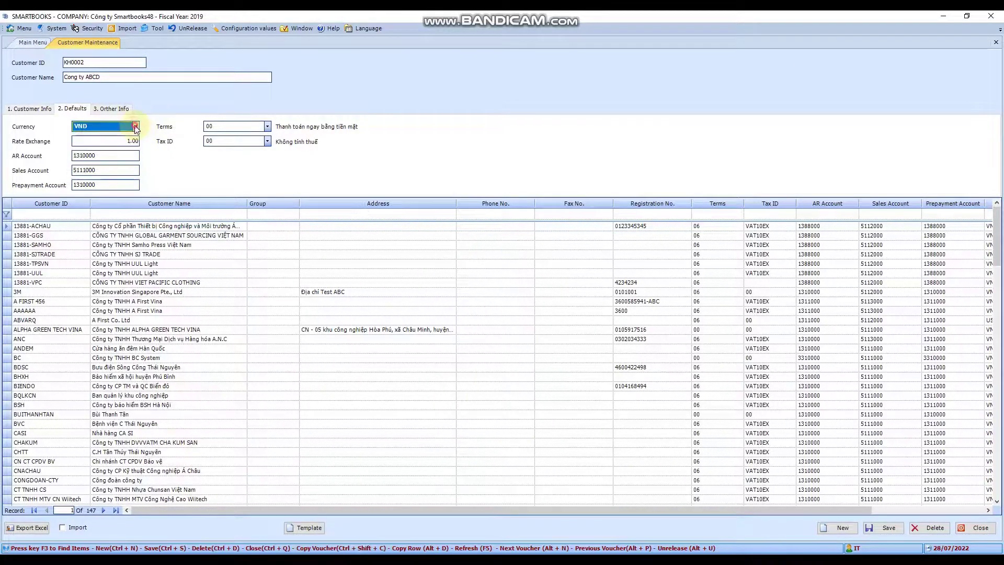
{"action": "left_click", "coordinate": [119, 140]}
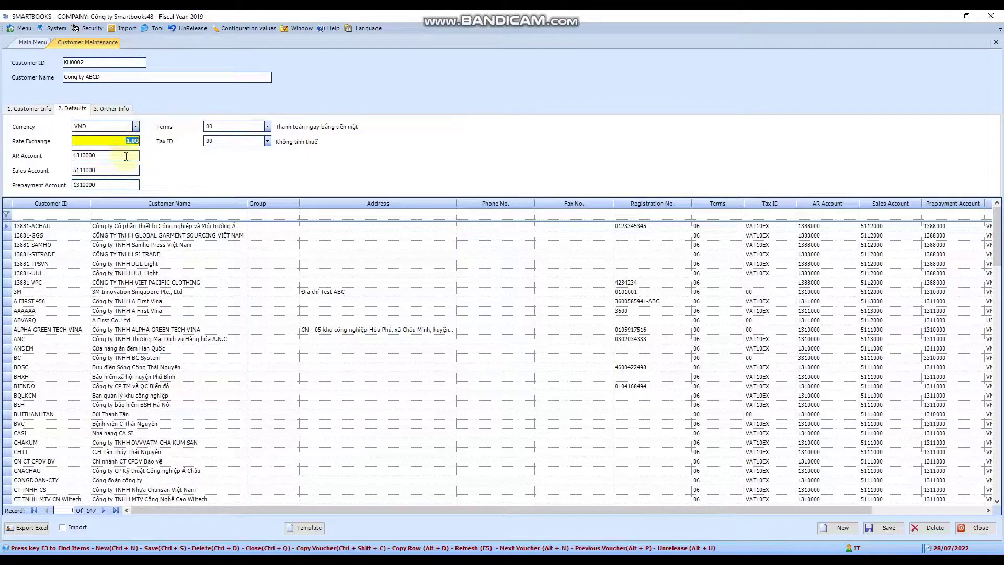
{"action": "left_click", "coordinate": [126, 156]}
{"action": "left_click", "coordinate": [129, 171]}
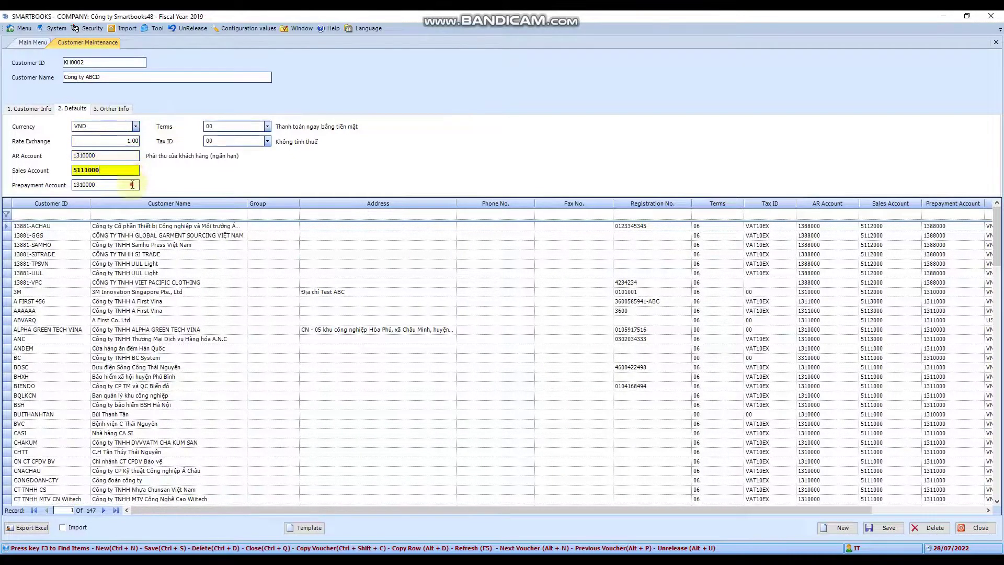
{"action": "left_click", "coordinate": [132, 184]}
{"action": "left_click", "coordinate": [267, 126]}
{"action": "left_click", "coordinate": [268, 126]}
{"action": "left_click", "coordinate": [267, 140]}
{"action": "left_click", "coordinate": [267, 140]}
Look up ledger account 1331 and assign 1331000 as the customer's default AR account
{"action": "left_click", "coordinate": [126, 155]}
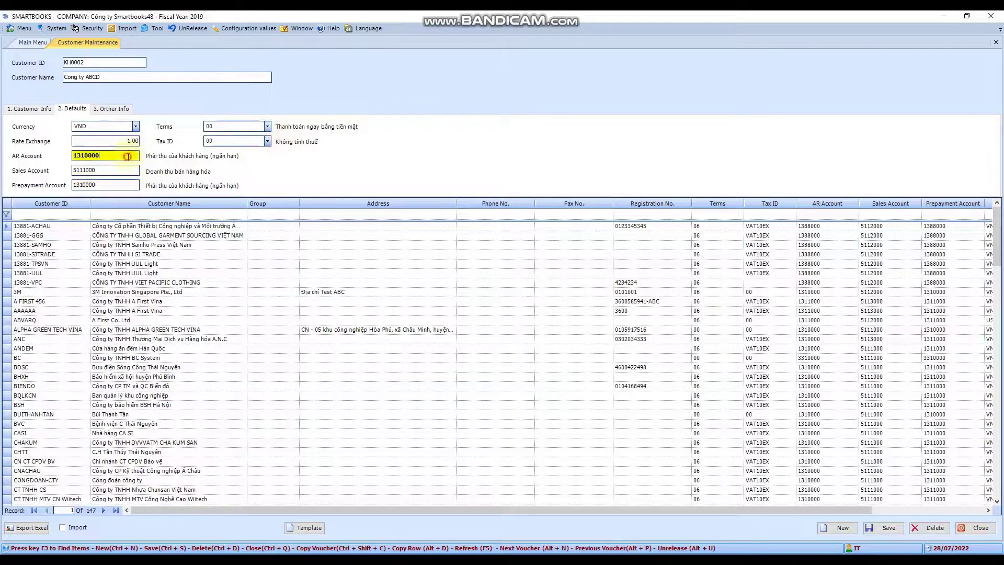
{"action": "key", "text": "F3"}
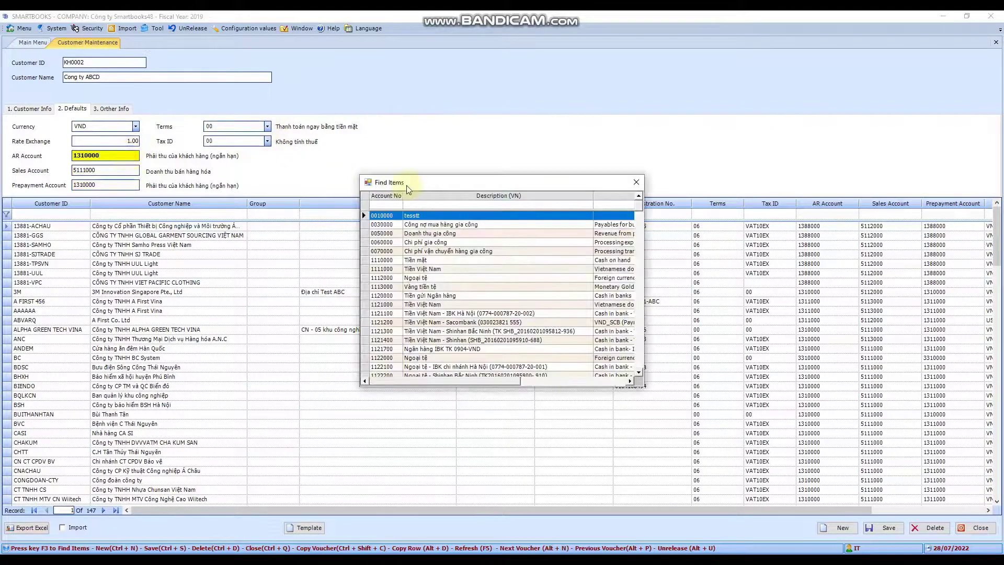
{"action": "left_click", "coordinate": [386, 205]}
{"action": "type", "text": "1331"}
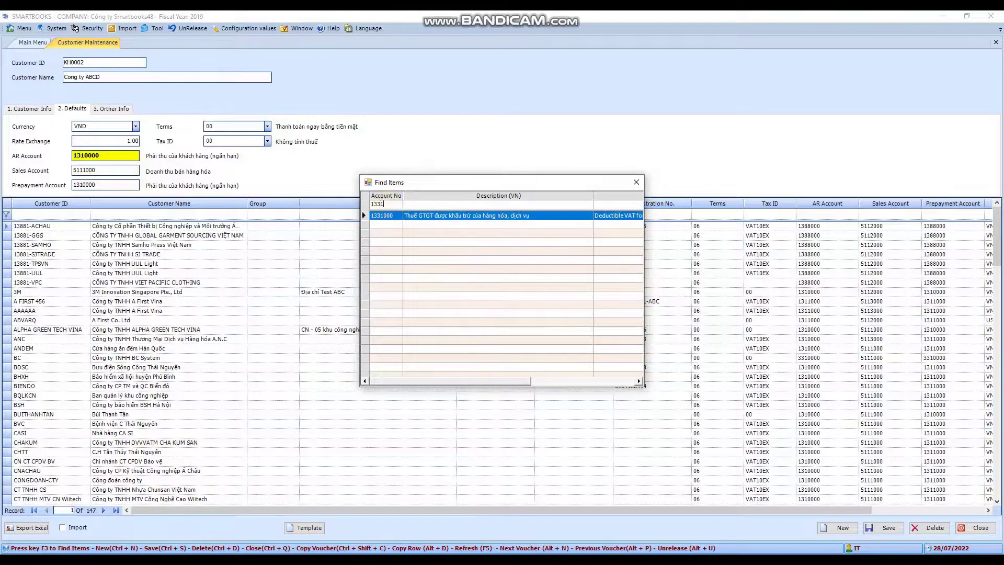
{"action": "double_click", "coordinate": [390, 215]}
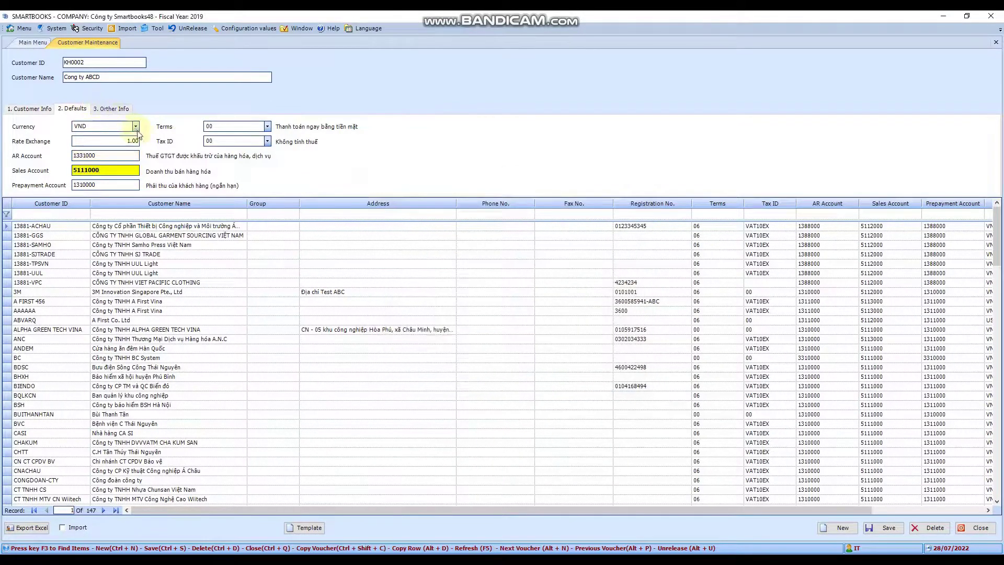
Review the customer's card detail fields and save the new customer record
{"action": "left_click", "coordinate": [124, 109]}
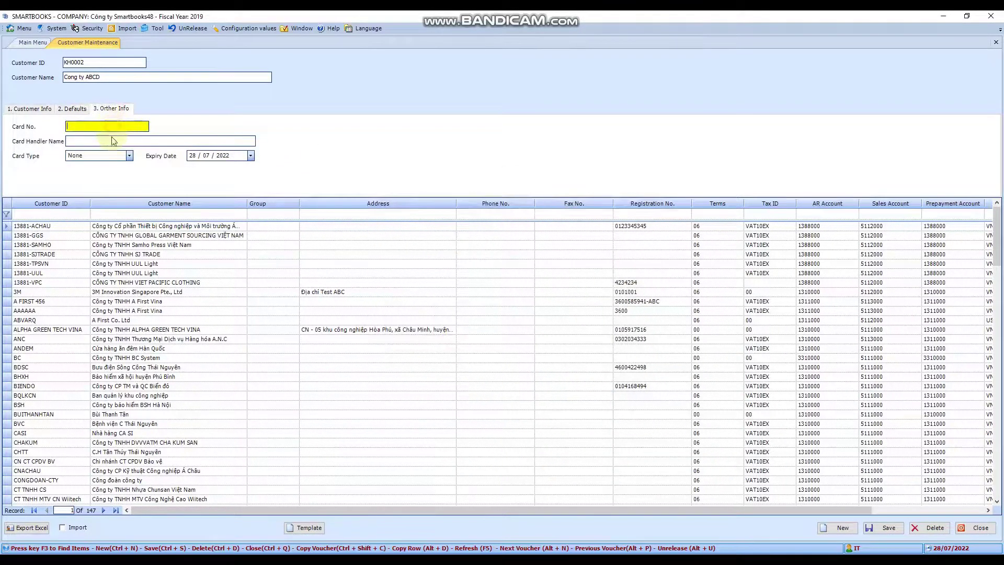
{"action": "left_click", "coordinate": [113, 140]}
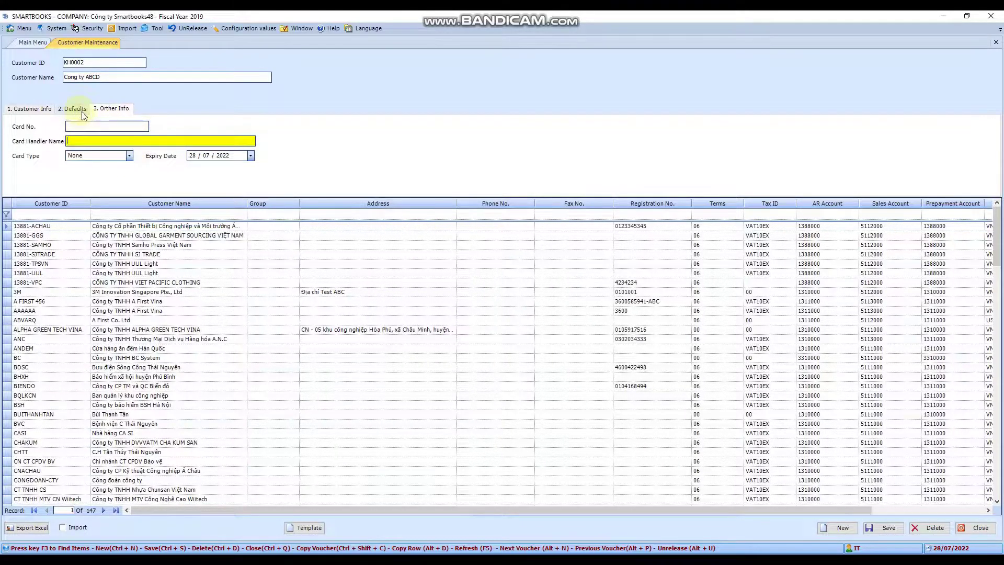
{"action": "left_click", "coordinate": [109, 126]}
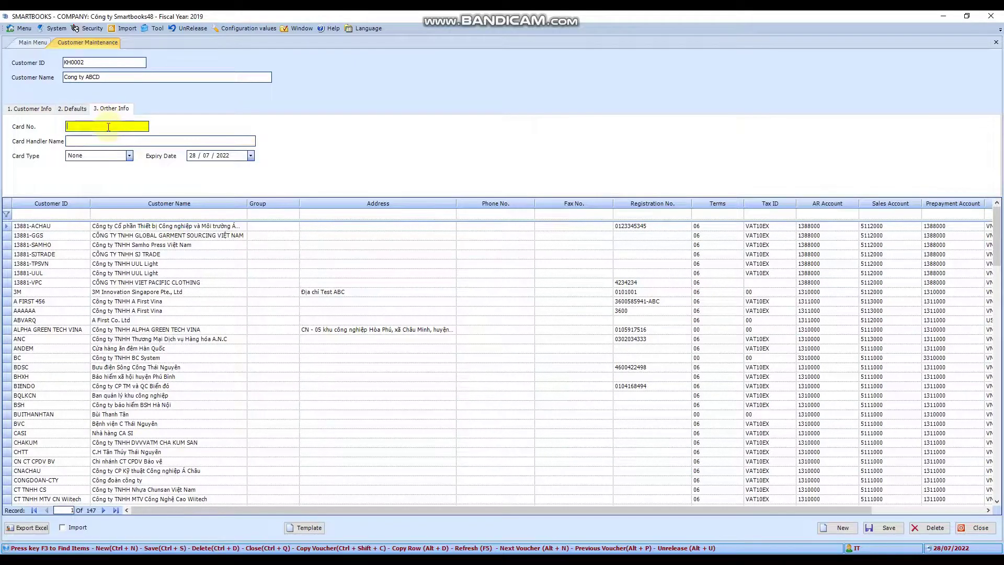
{"action": "left_click", "coordinate": [75, 109]}
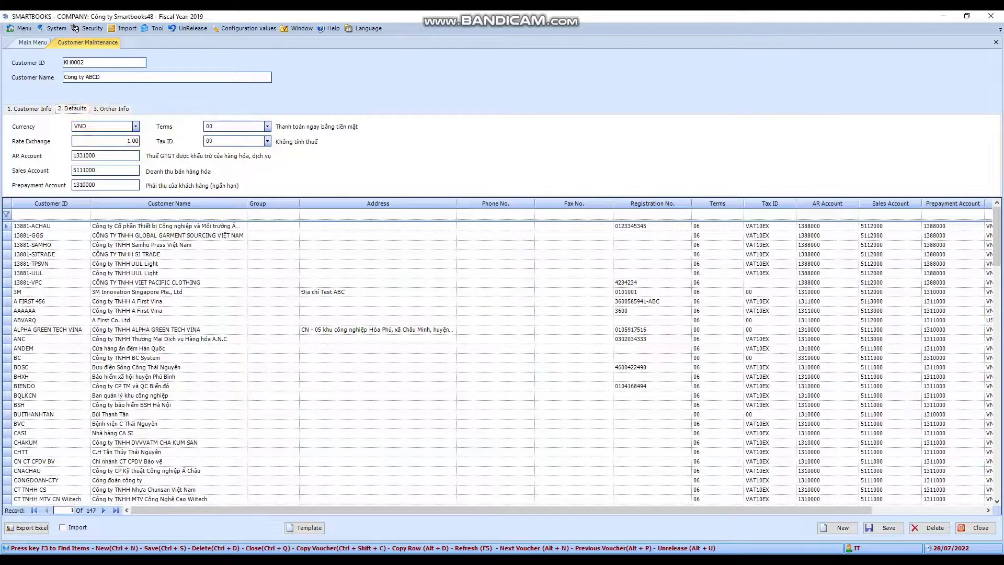
{"action": "left_click", "coordinate": [26, 108]}
{"action": "left_click", "coordinate": [882, 524]}
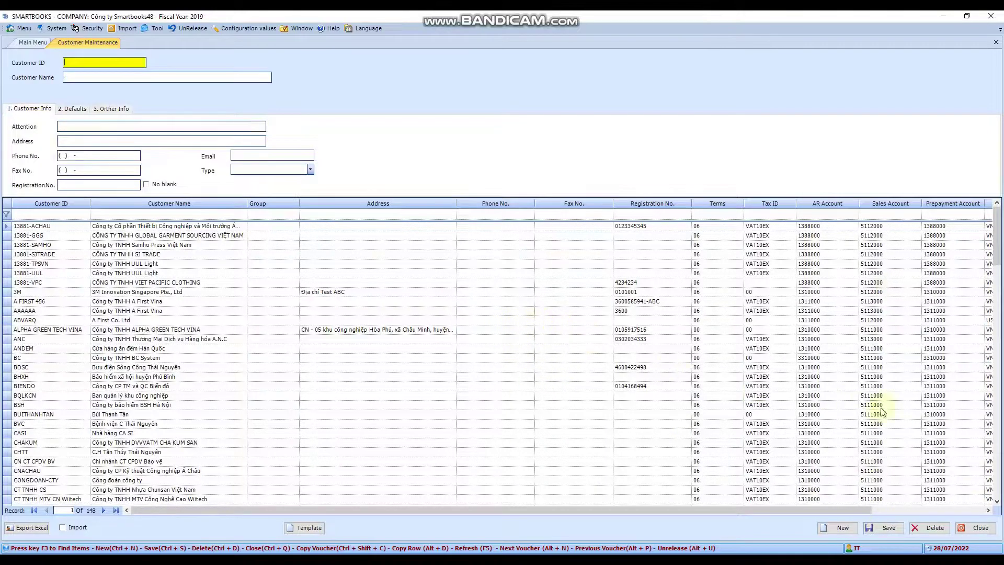
Filter the customer list by the new customer's ID and load the Cong ty ABCD record
{"action": "left_click", "coordinate": [78, 214]}
{"action": "type", "text": "K"}
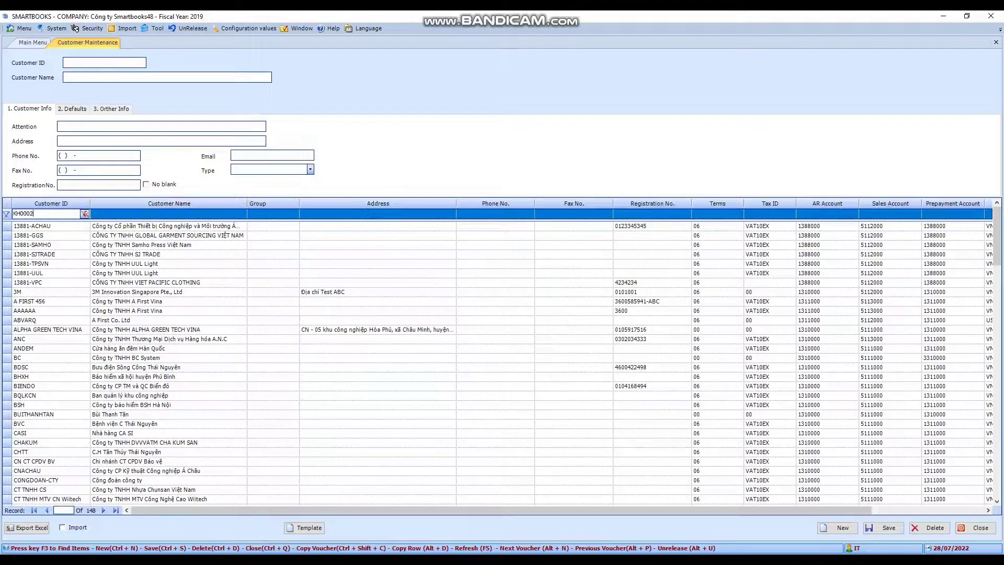
{"action": "type", "text": "H0002"}
{"action": "left_click", "coordinate": [111, 214]}
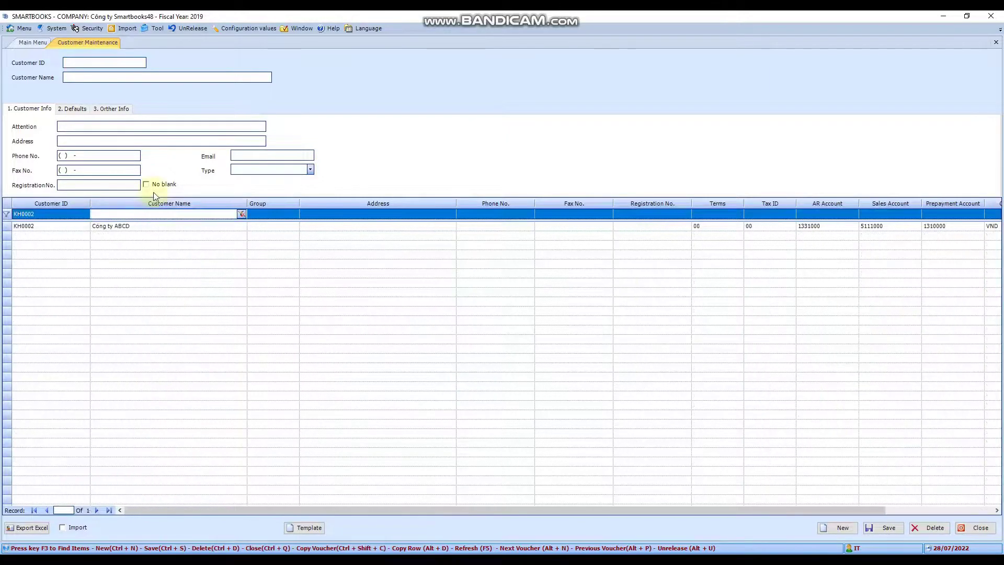
{"action": "left_click", "coordinate": [113, 226]}
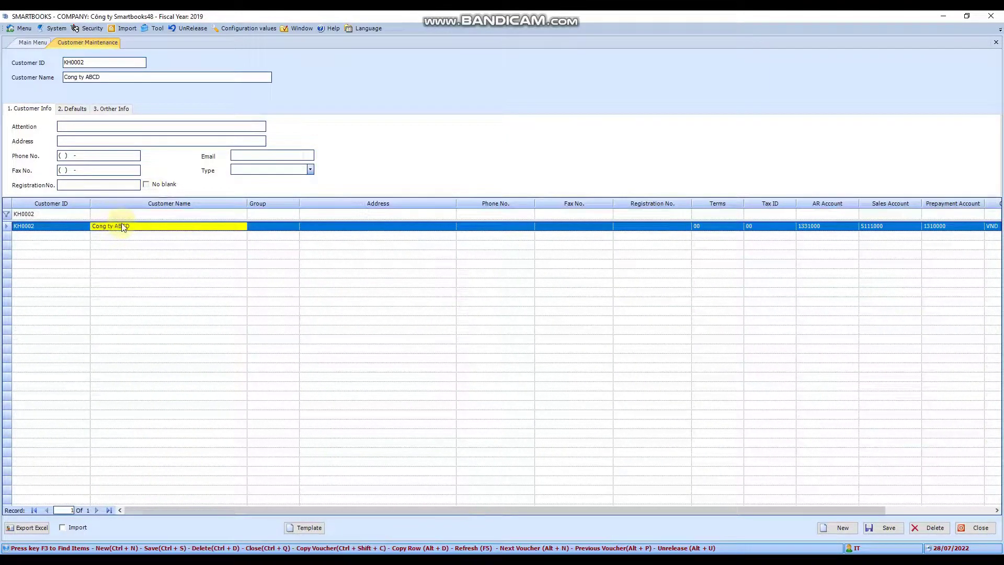
Check the saved customer's default settings, card details and general information
{"action": "left_click", "coordinate": [71, 108]}
{"action": "left_click", "coordinate": [114, 107]}
{"action": "left_click", "coordinate": [30, 109]}
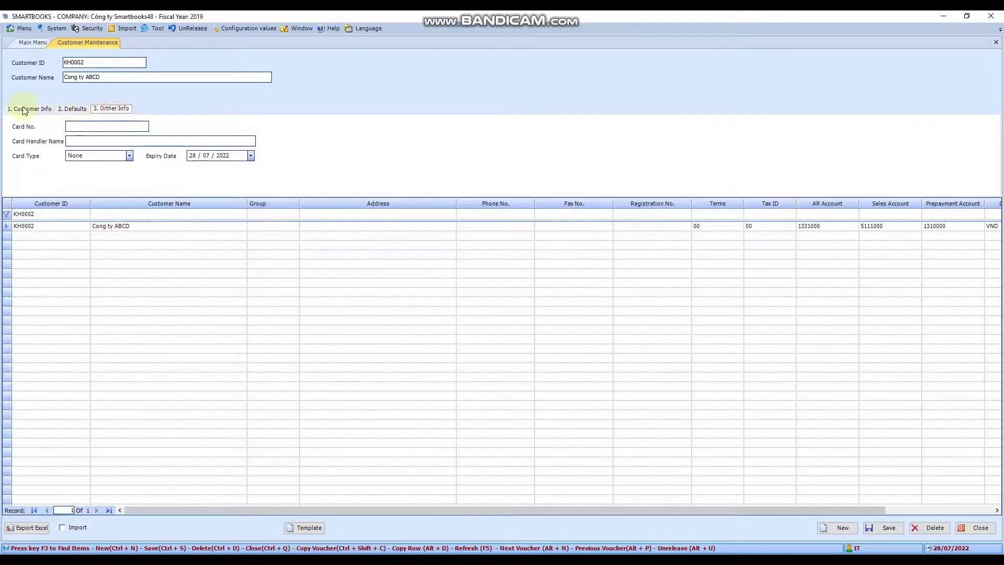
{"action": "left_click", "coordinate": [77, 109]}
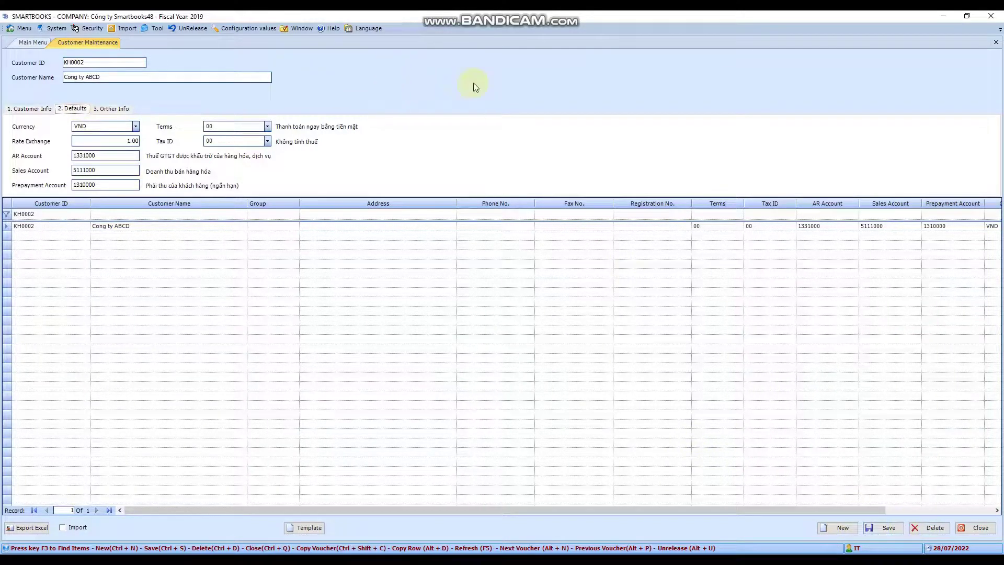
Close the customer maintenance form and open the Invoice and Memo form
{"action": "left_click", "coordinate": [995, 43]}
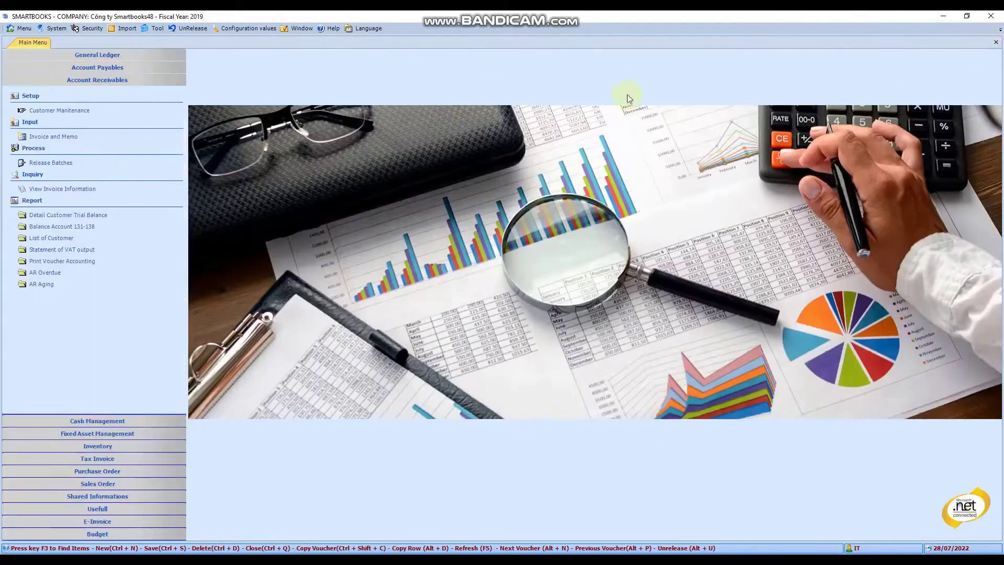
{"action": "left_click", "coordinate": [59, 138]}
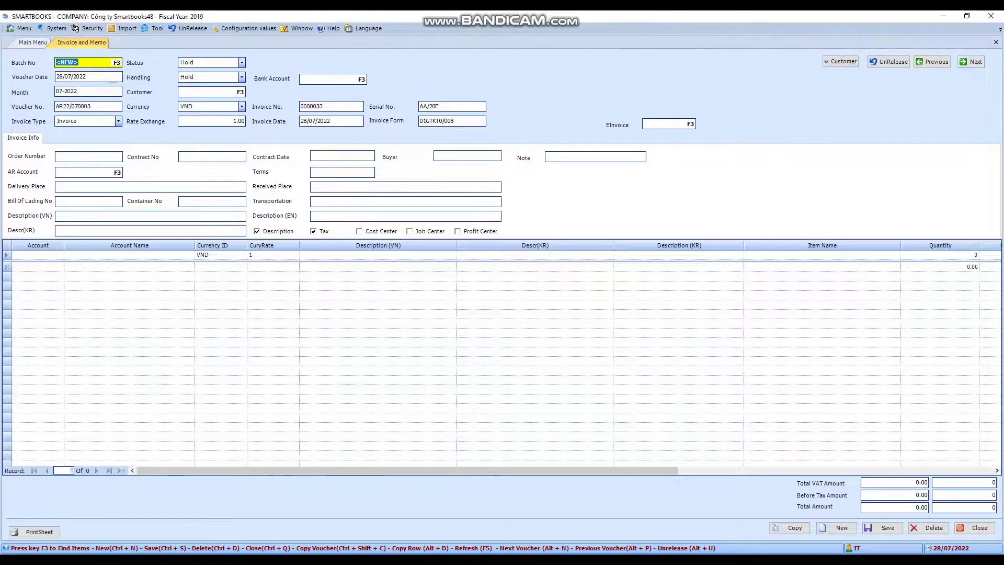
{"action": "left_click_drag", "start_coordinate": [4, 42], "coordinate": [694, 216]}
{"action": "left_click_drag", "start_coordinate": [854, 235], "coordinate": [1001, 253]}
{"action": "mouse_move", "coordinate": [4, 255]}
{"action": "left_mouse_down"}
{"action": "mouse_move", "coordinate": [636, 390]}
{"action": "mouse_move", "coordinate": [924, 414]}
{"action": "mouse_move", "coordinate": [997, 467]}
{"action": "left_mouse_up"}
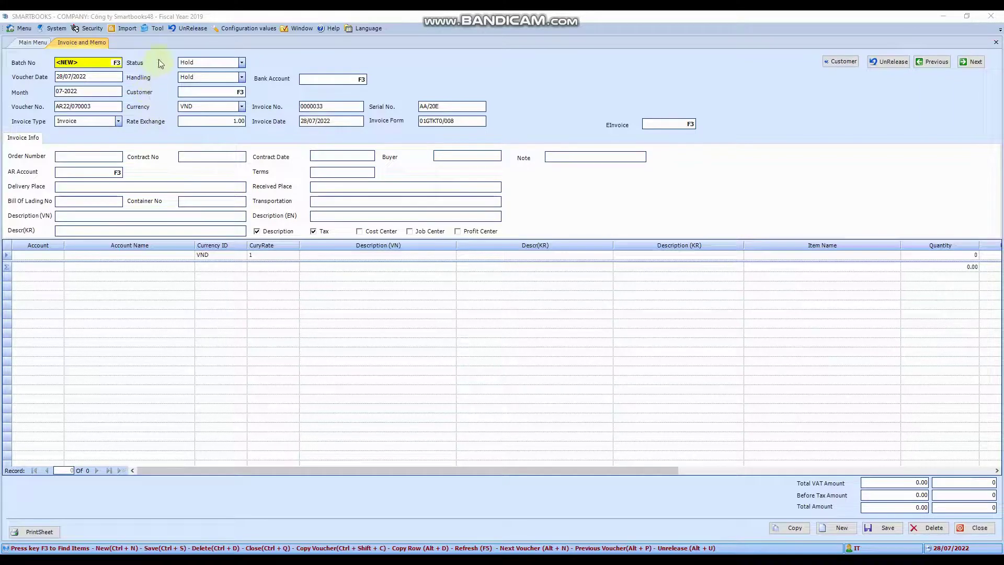
Set the voucher date of the new invoice batch to 19/11/2021
{"action": "left_click", "coordinate": [104, 64]}
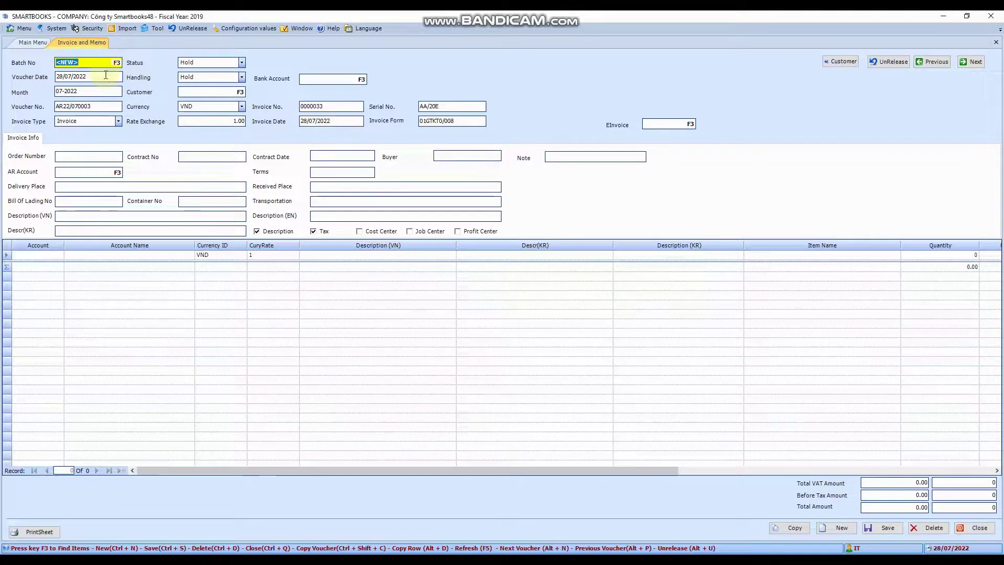
{"action": "left_click", "coordinate": [105, 75]}
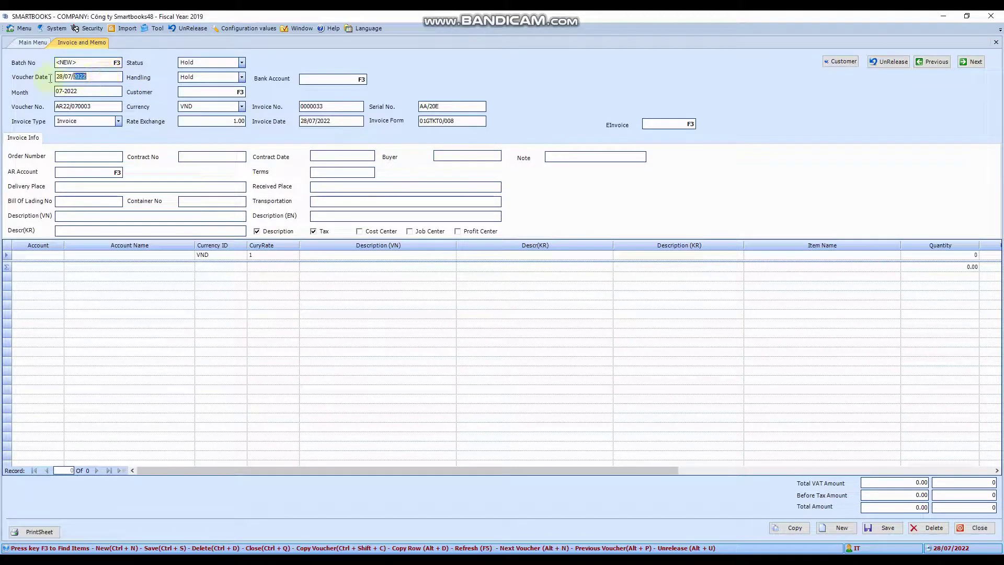
{"action": "type", "text": "19/11/2021"}
{"action": "key", "text": "Tab"}
{"action": "left_click", "coordinate": [90, 62]}
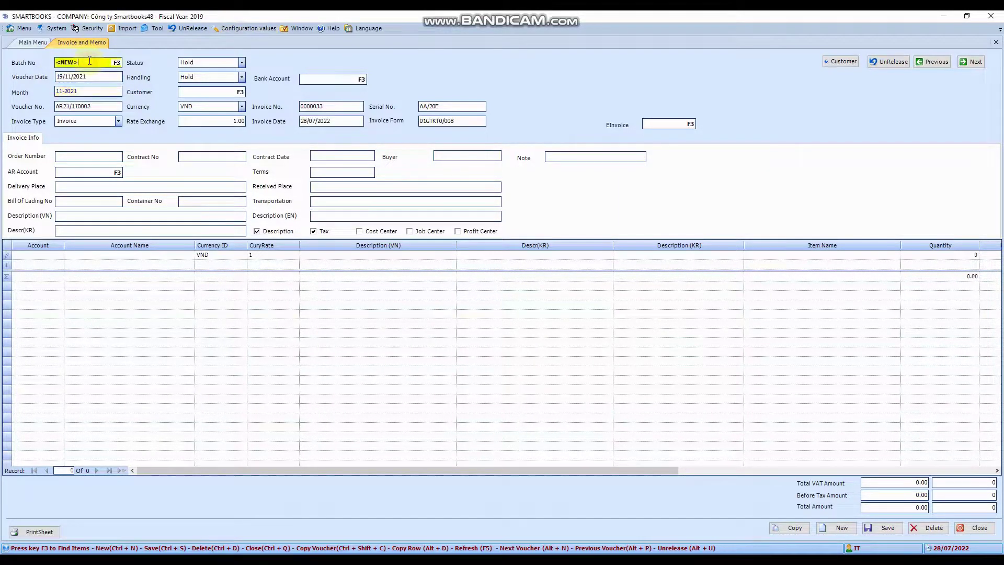
{"action": "left_click", "coordinate": [99, 76]}
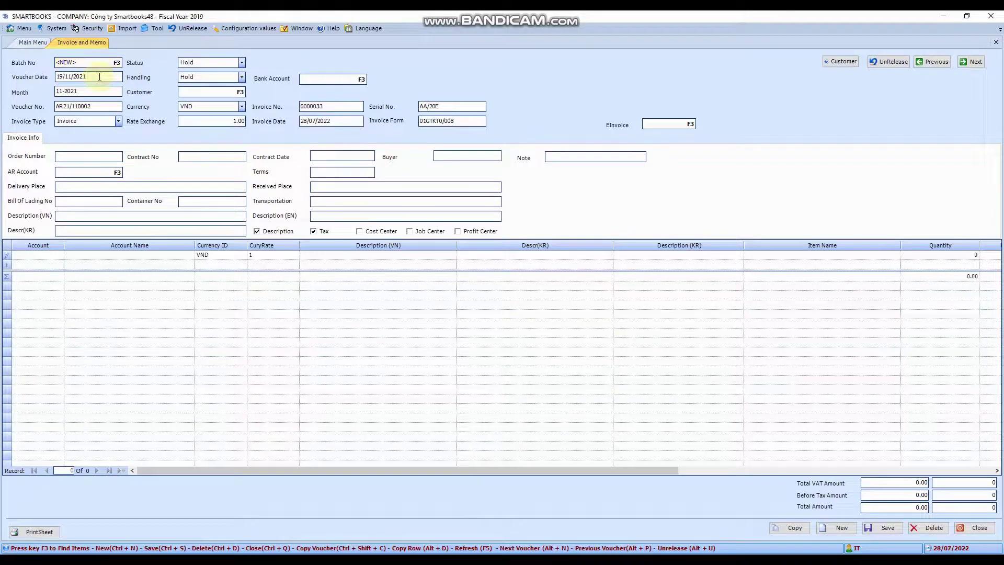
{"action": "left_click", "coordinate": [107, 61]}
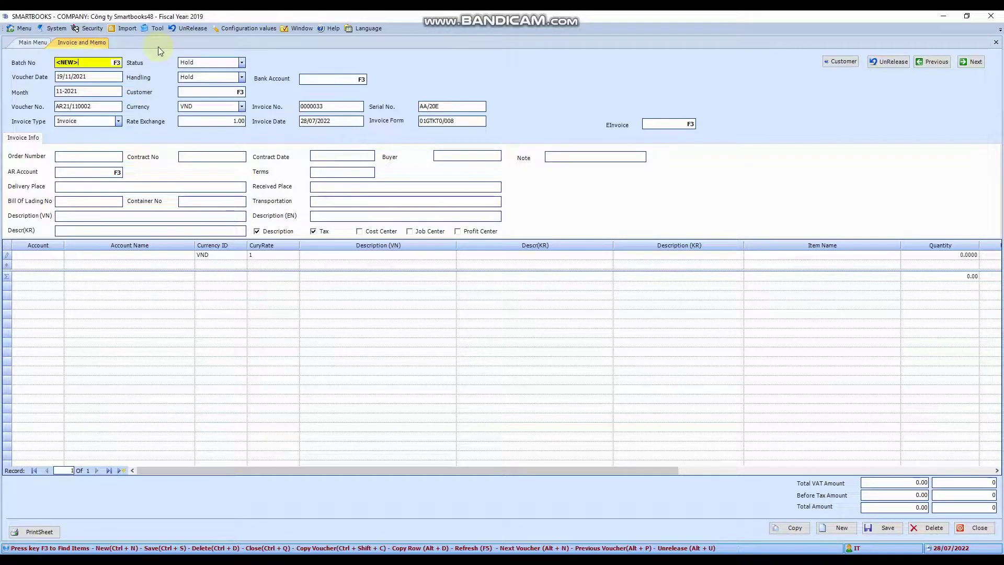
Find the existing invoice batch 009806 of Công ty TNHH UUL Light in the batch list and load it
{"action": "key", "text": "F3"}
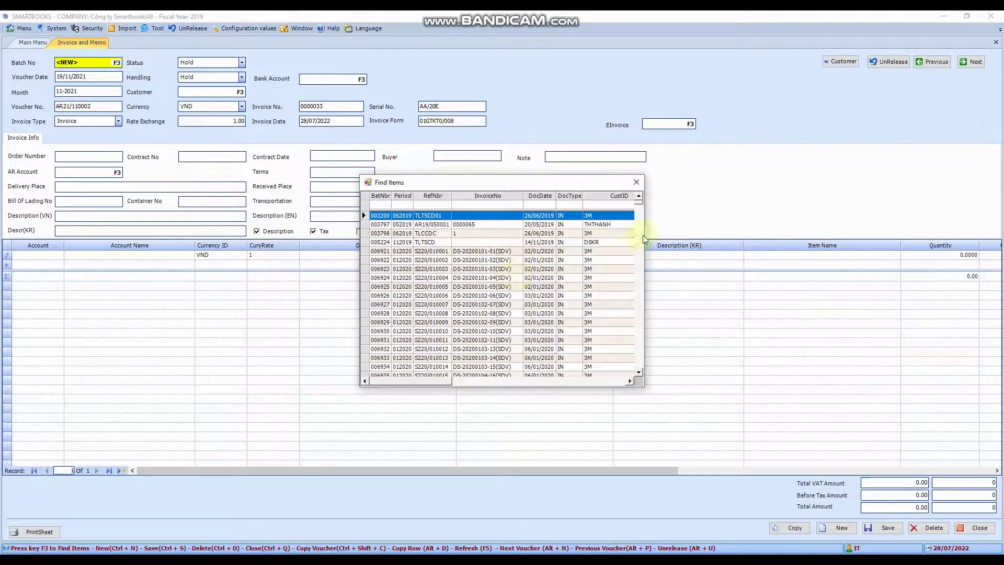
{"action": "left_click_drag", "start_coordinate": [639, 201], "coordinate": [630, 375]}
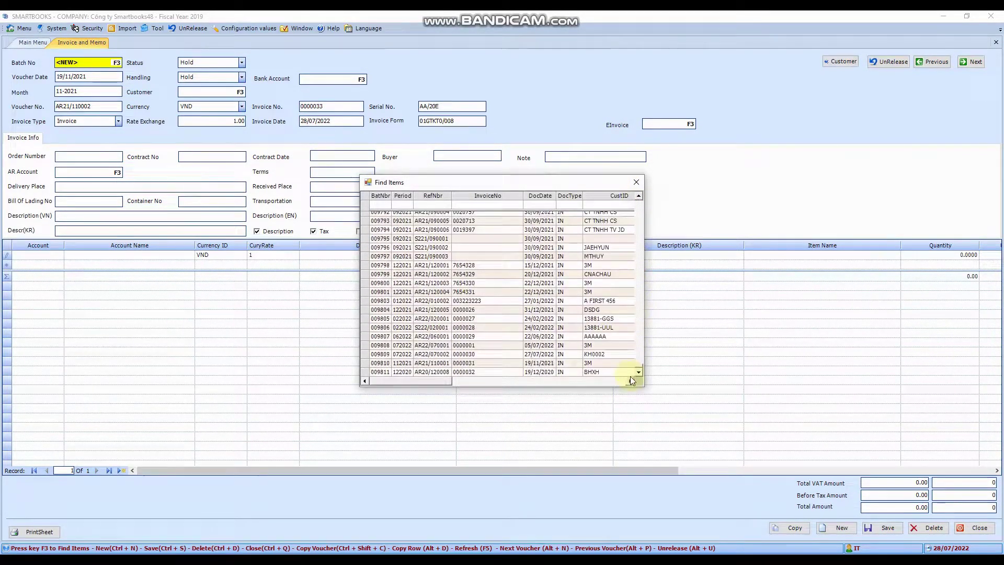
{"action": "double_click", "coordinate": [442, 328]}
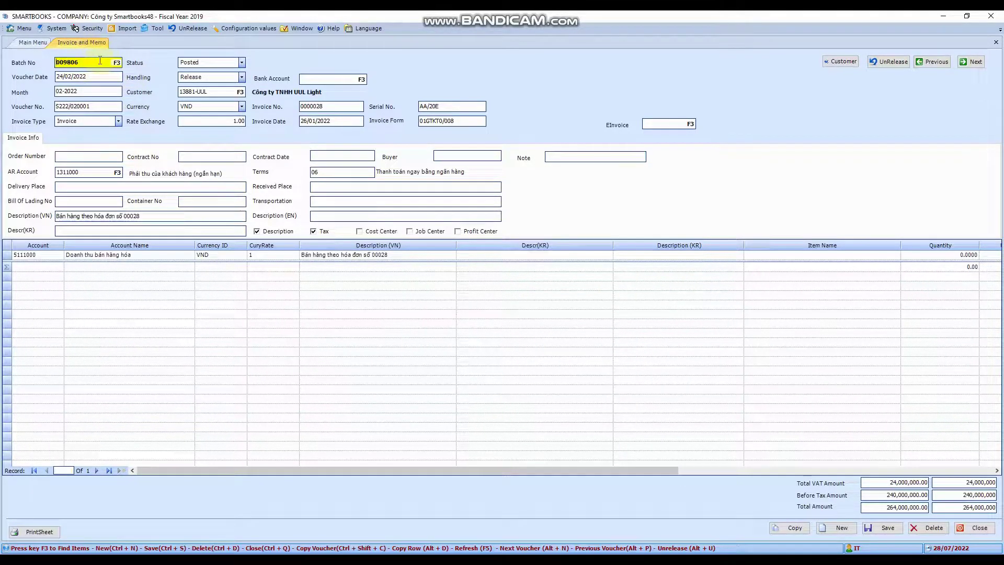
{"action": "key", "text": "F3"}
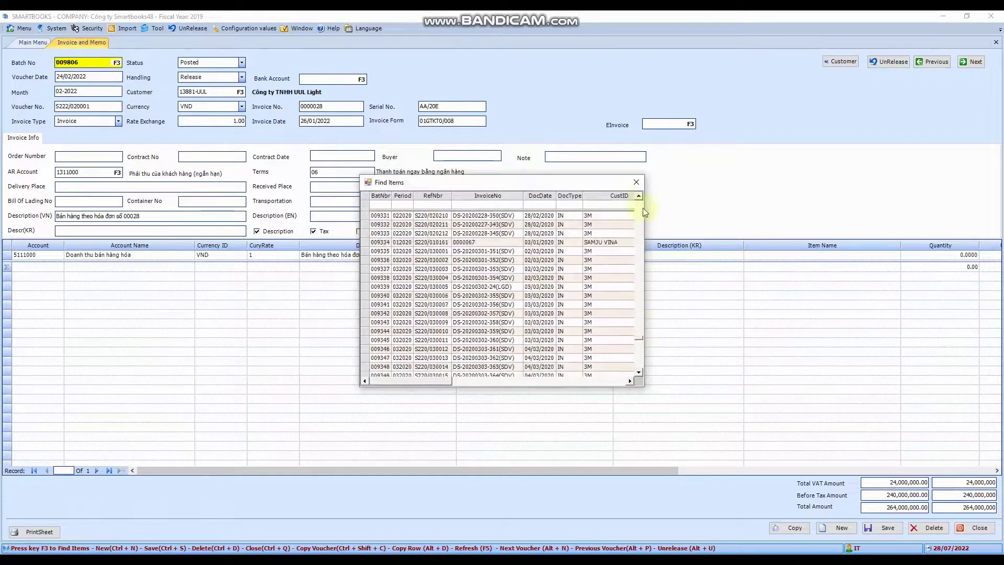
{"action": "left_click", "coordinate": [636, 182]}
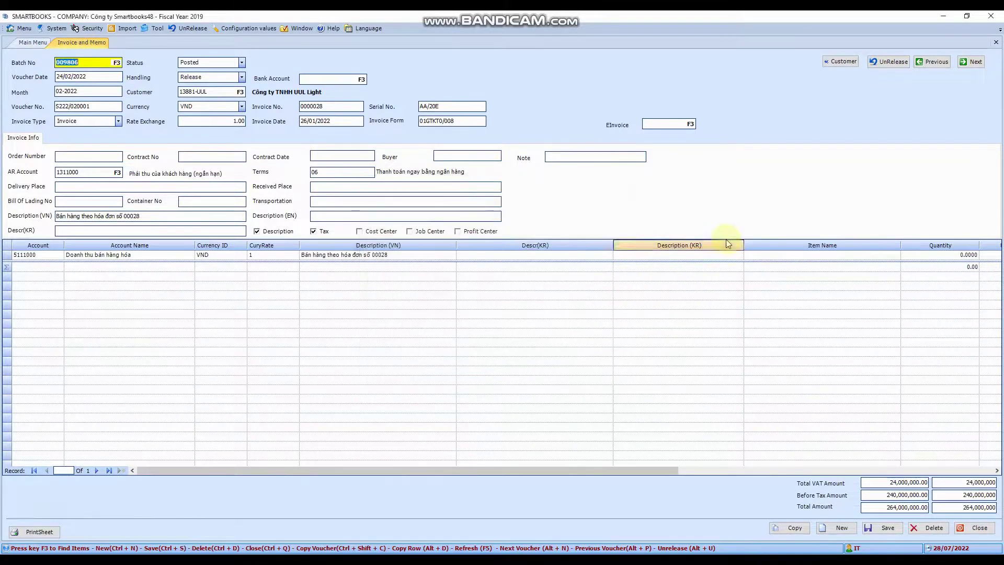
Copy the loaded invoice into a new voucher and set its voucher date to 19/11/2021
{"action": "left_click", "coordinate": [794, 529]}
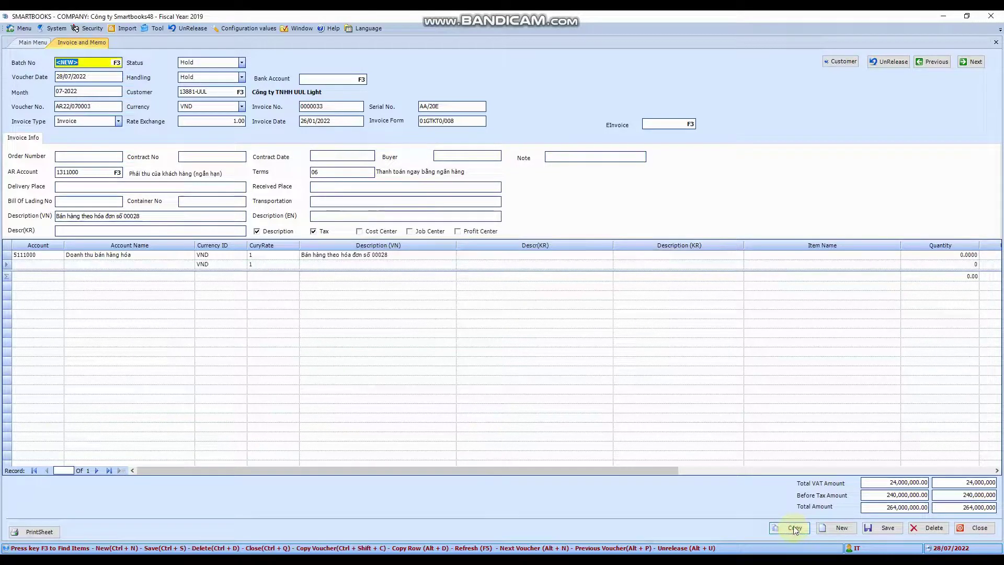
{"action": "key", "text": "Tab"}
{"action": "type", "text": "19/11/2021"}
{"action": "key", "text": "Tab"}
{"action": "key", "text": "Tab"}
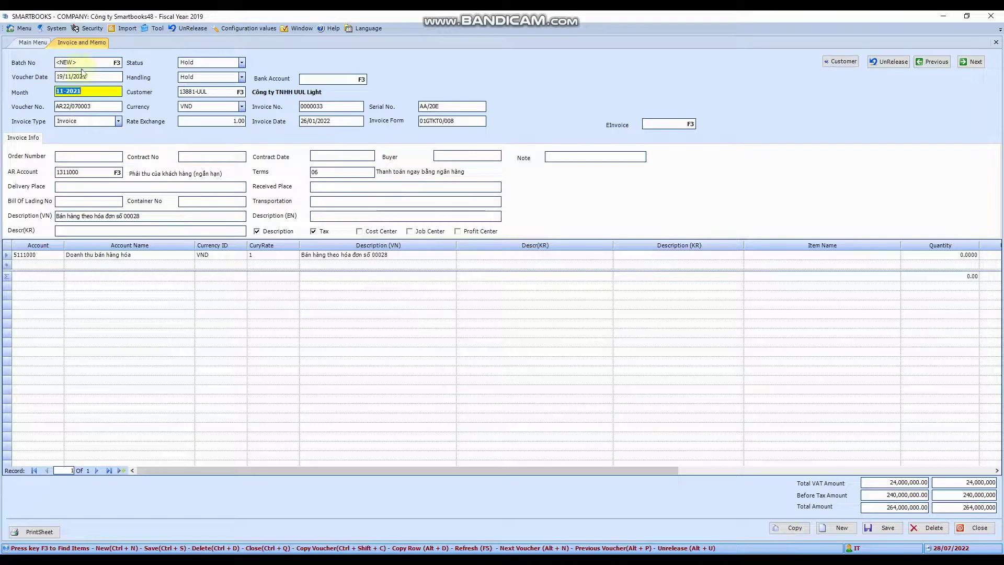
{"action": "left_click", "coordinate": [103, 92]}
{"action": "left_click", "coordinate": [116, 77]}
{"action": "left_click", "coordinate": [112, 92]}
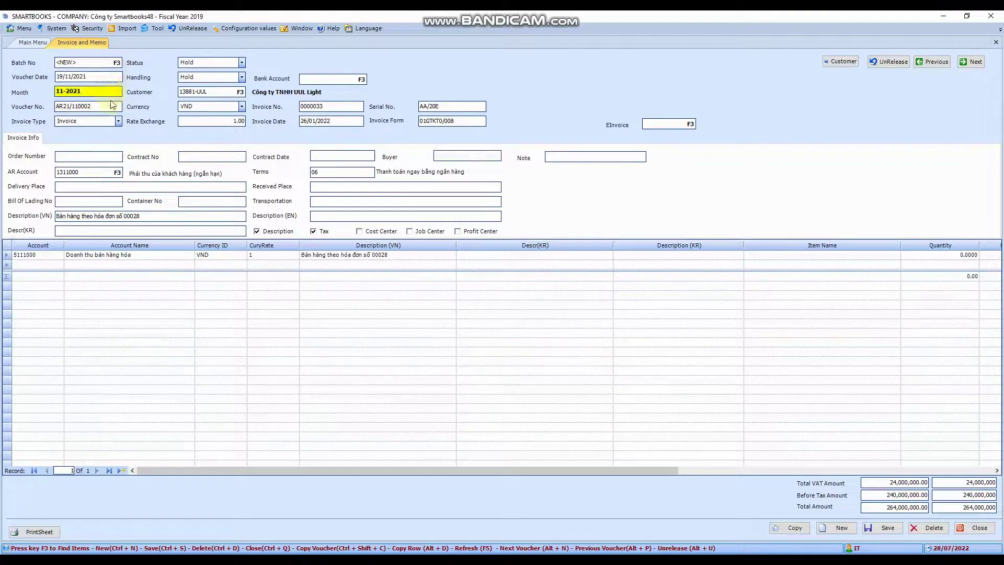
Examine the prefix, period and sequence parts of the copied voucher's number
{"action": "left_click", "coordinate": [111, 106]}
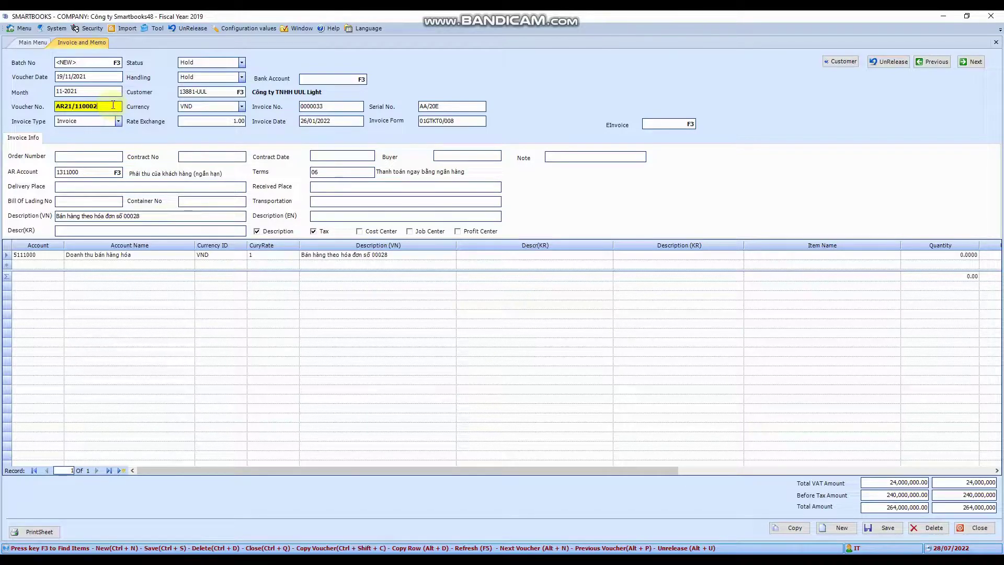
{"action": "double_click", "coordinate": [103, 104]}
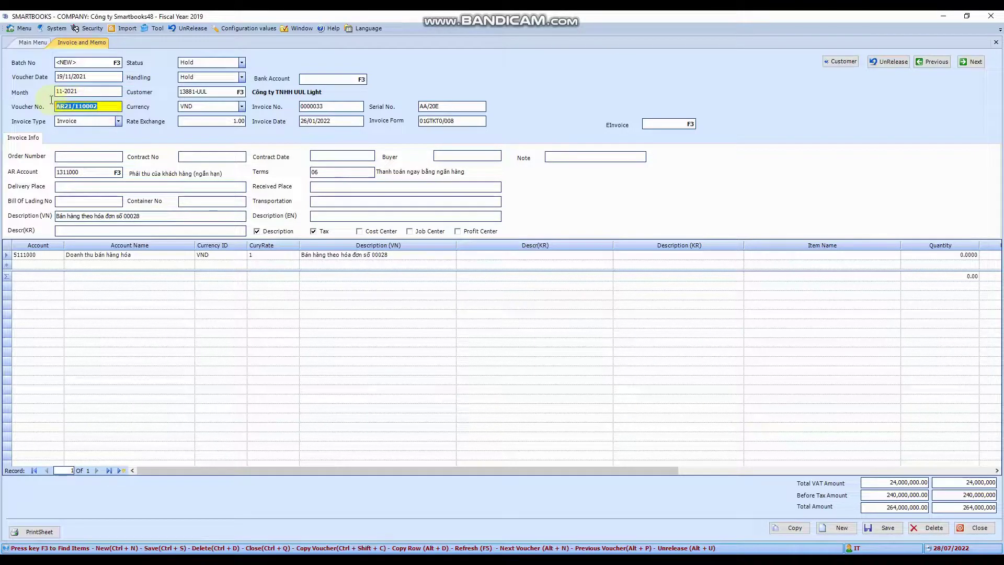
{"action": "left_click", "coordinate": [101, 105]}
{"action": "left_click_drag", "start_coordinate": [75, 105], "coordinate": [63, 107]}
{"action": "double_click", "coordinate": [63, 108]}
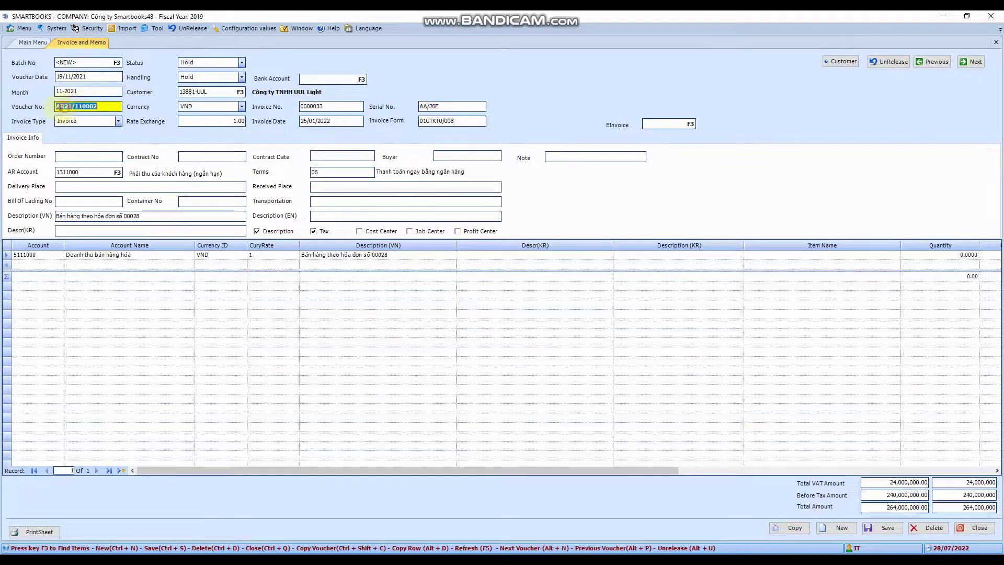
{"action": "left_click", "coordinate": [105, 105]}
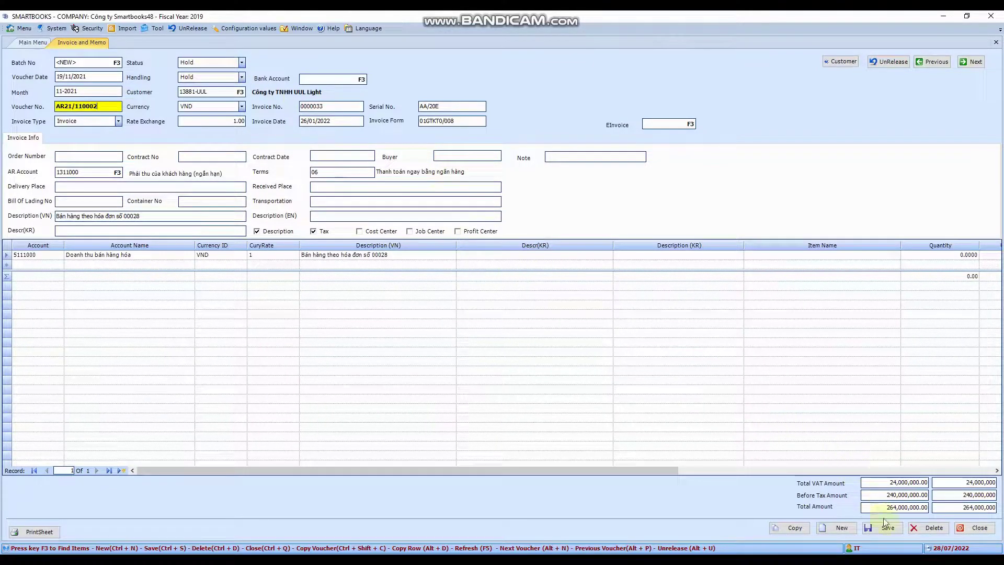
Start a blank invoice voucher and assign the customer Cong ty ABCD, filtering the customer list by KH
{"action": "left_click", "coordinate": [839, 528]}
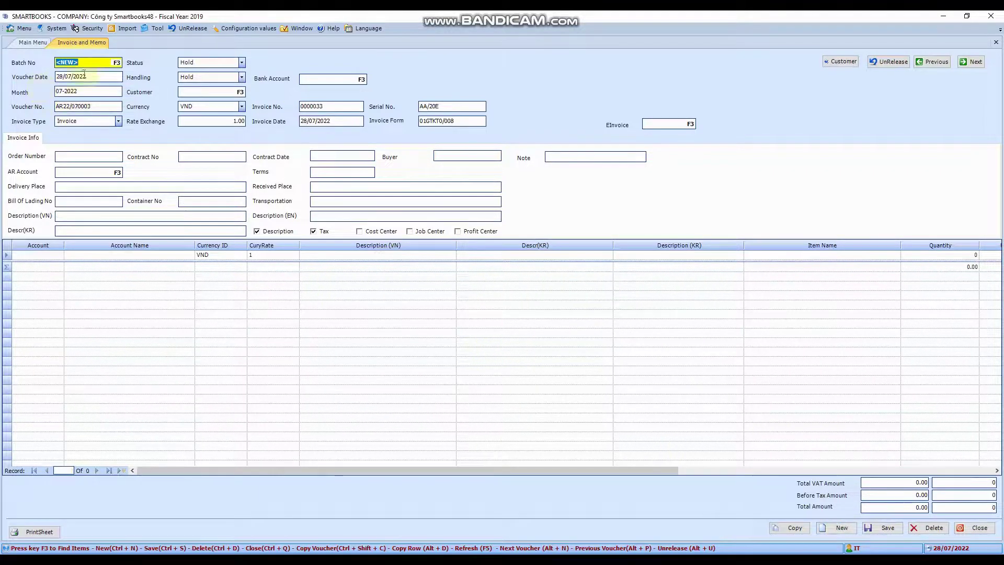
{"action": "key", "text": "Tab"}
{"action": "key", "text": "Tab"}
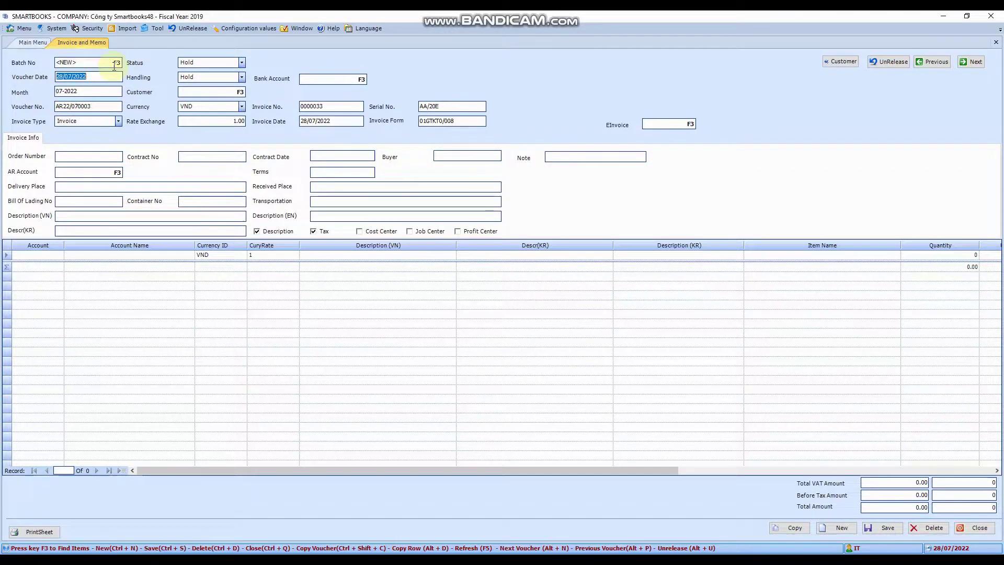
{"action": "key", "text": "Tab"}
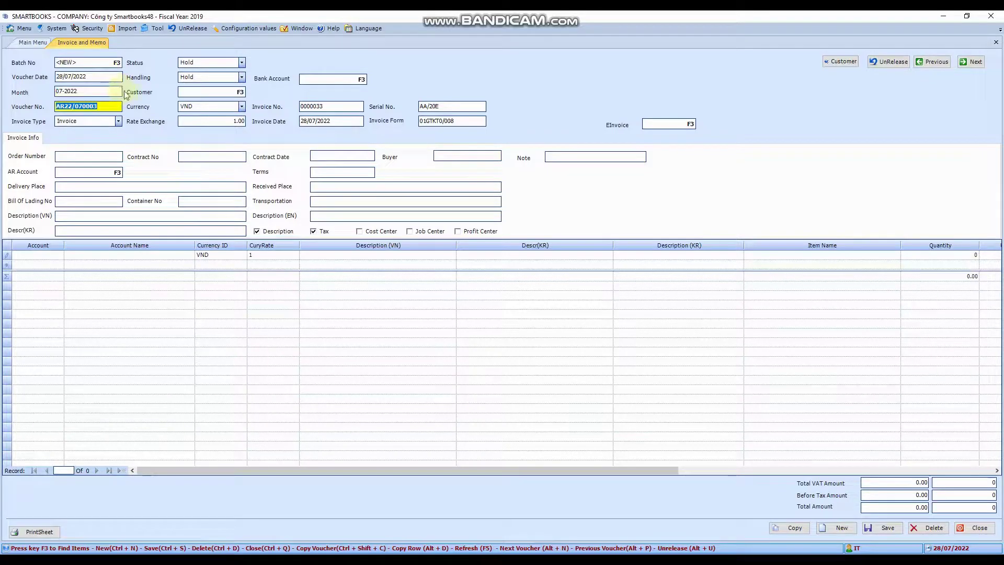
{"action": "key", "text": "Tab"}
{"action": "key", "text": "Tab"}
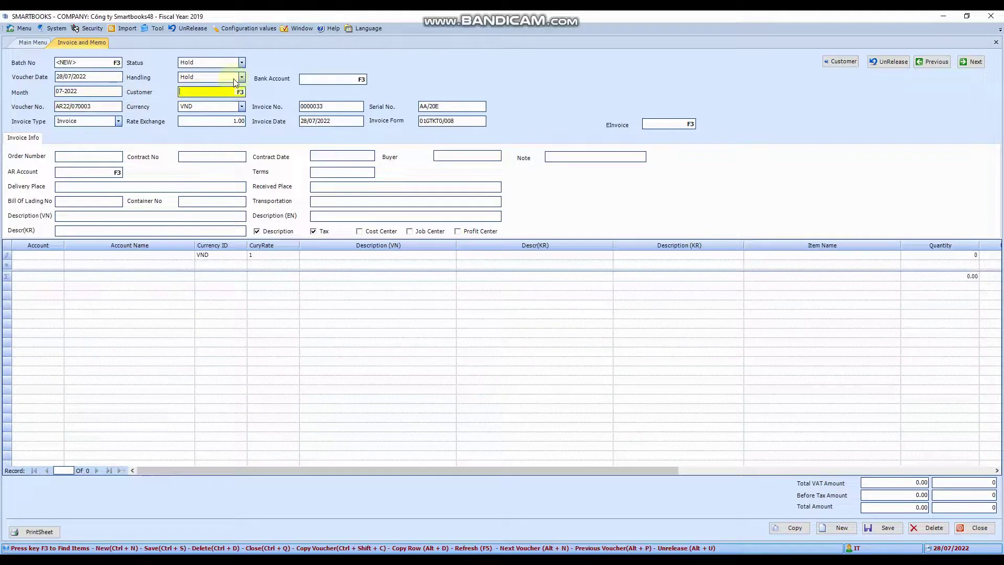
{"action": "key", "text": "F3"}
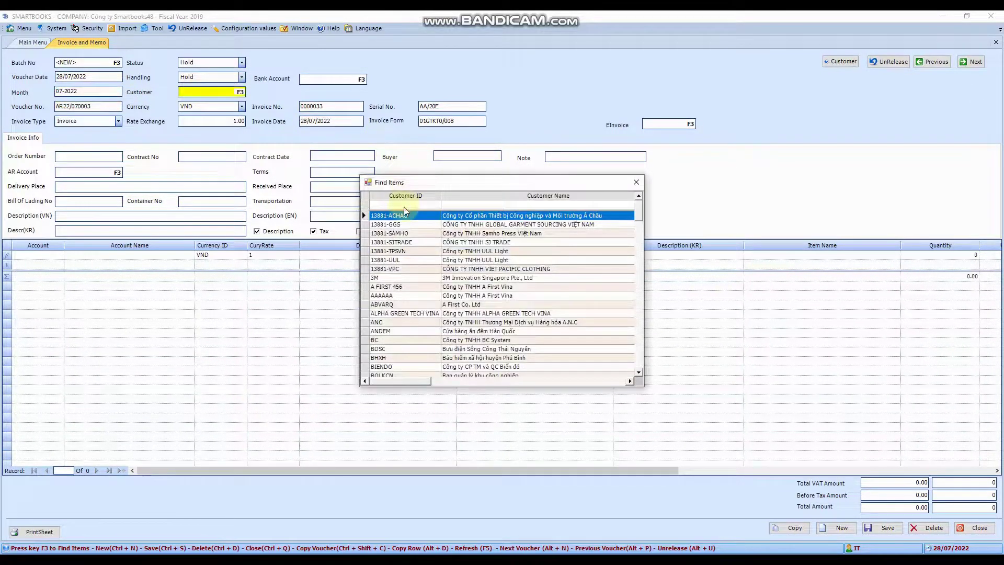
{"action": "type", "text": "KH"}
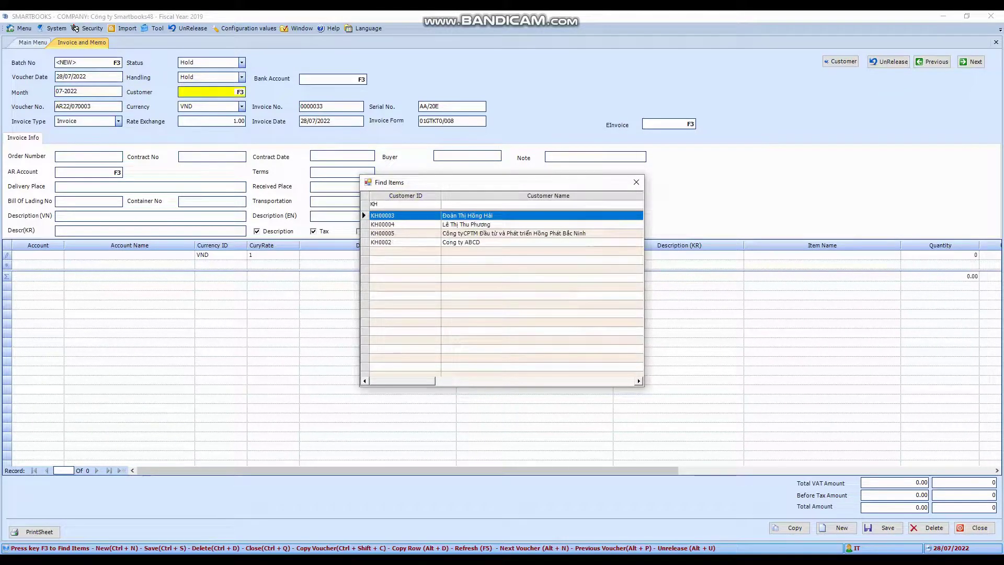
{"action": "double_click", "coordinate": [388, 241]}
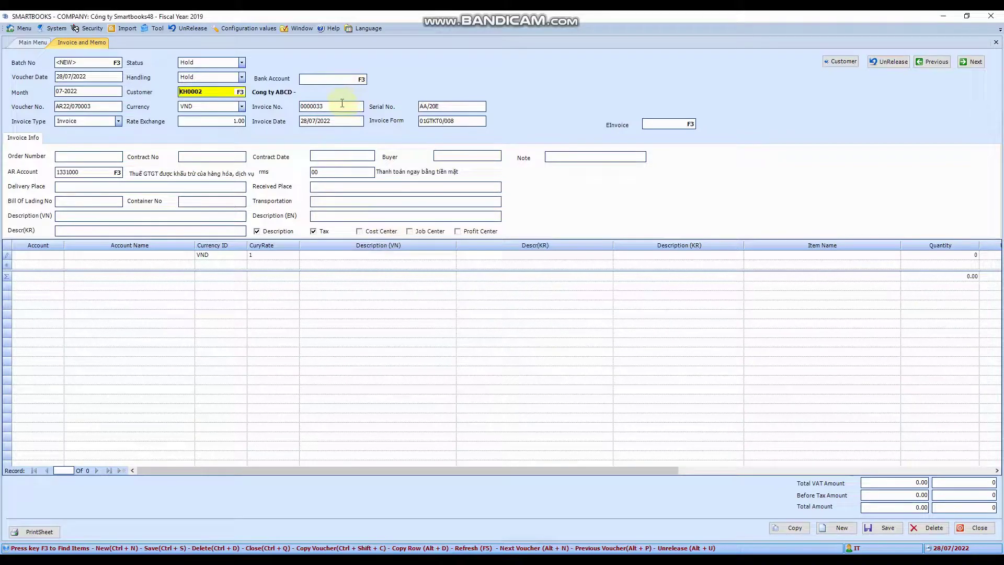
Select VND as the voucher currency and set the invoice number to 1231231
{"action": "left_click", "coordinate": [241, 107]}
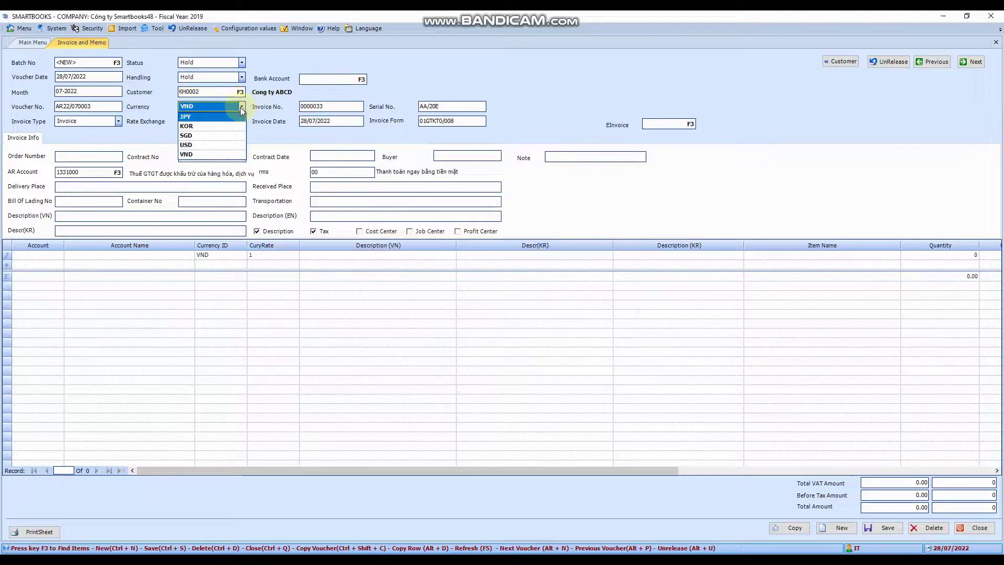
{"action": "left_click", "coordinate": [187, 154]}
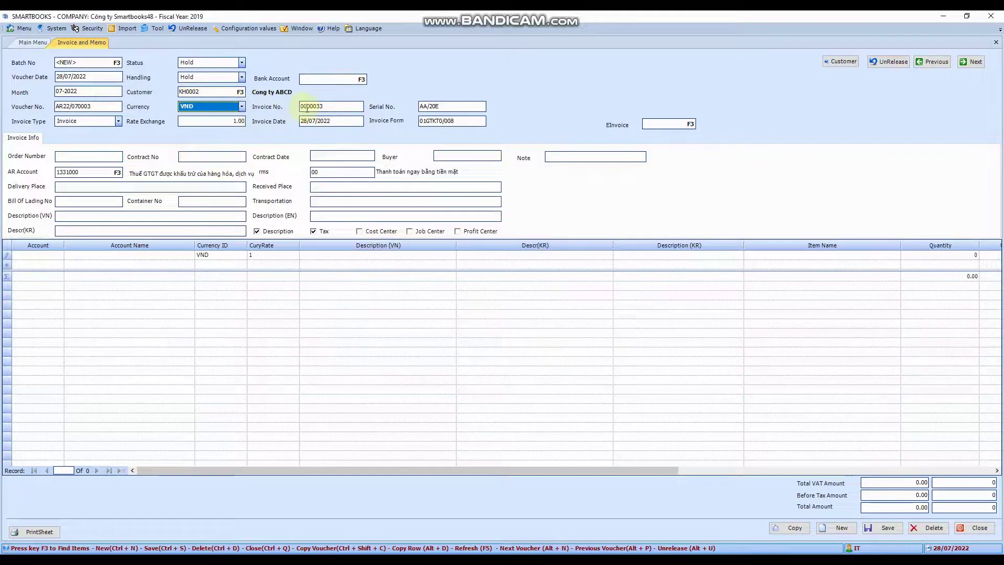
{"action": "left_click", "coordinate": [338, 106]}
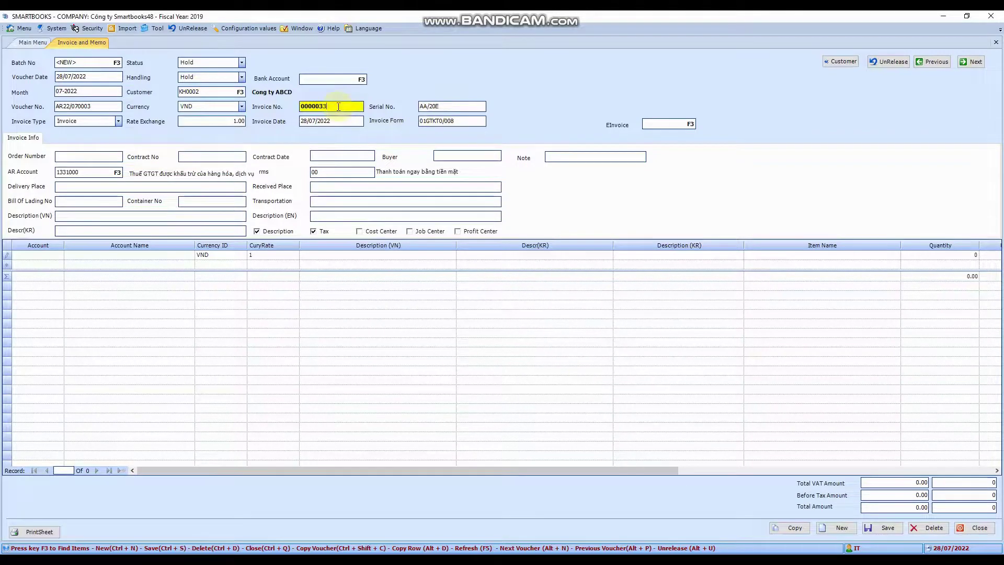
{"action": "double_click", "coordinate": [339, 106]}
{"action": "type", "text": "1231231"}
{"action": "key", "text": "Tab"}
{"action": "key", "text": "Tab"}
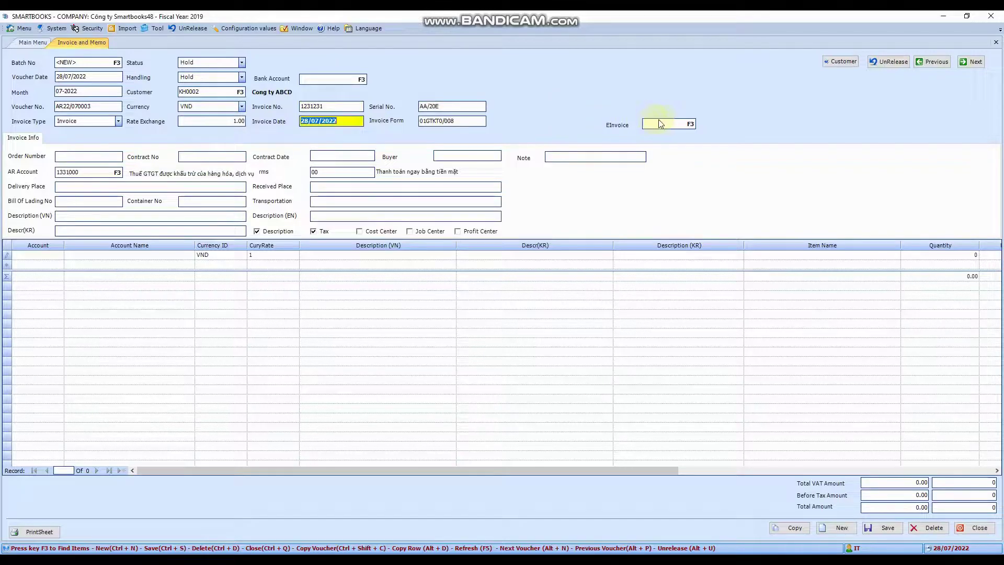
{"action": "key", "text": "Tab"}
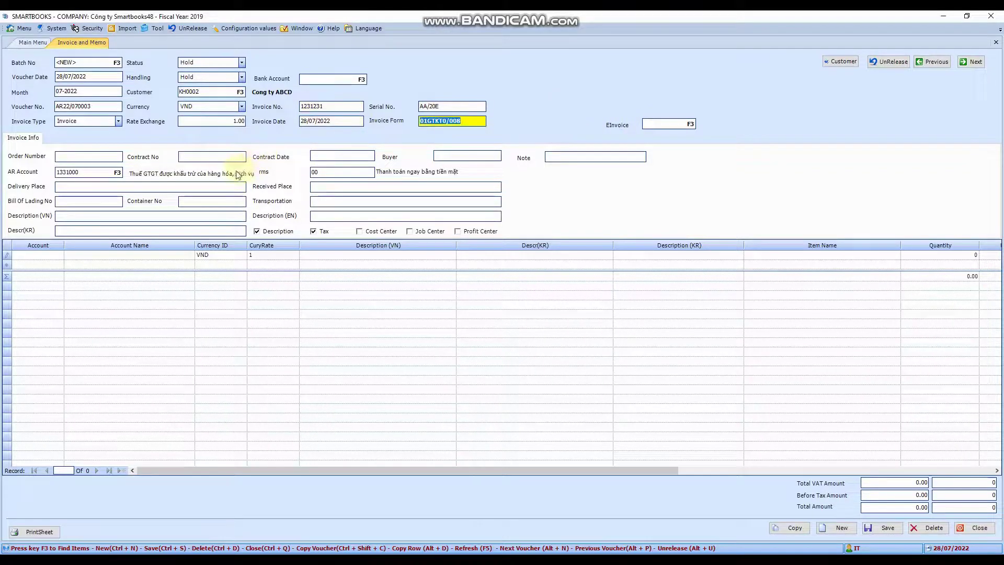
Review the optional order, contract, buyer, delivery place, bill of lading and container fields of the invoice info
{"action": "left_click", "coordinate": [102, 154]}
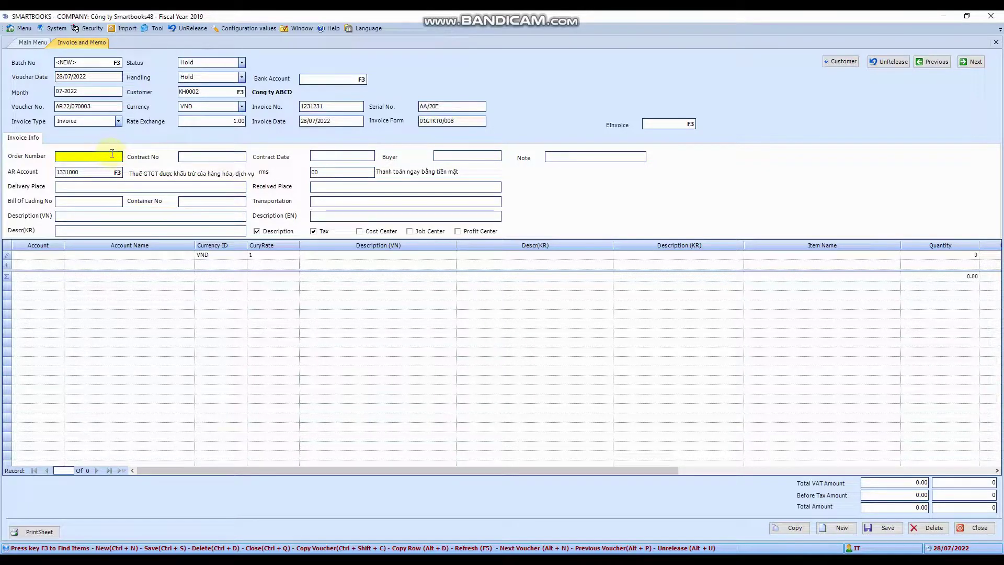
{"action": "left_click", "coordinate": [193, 156]}
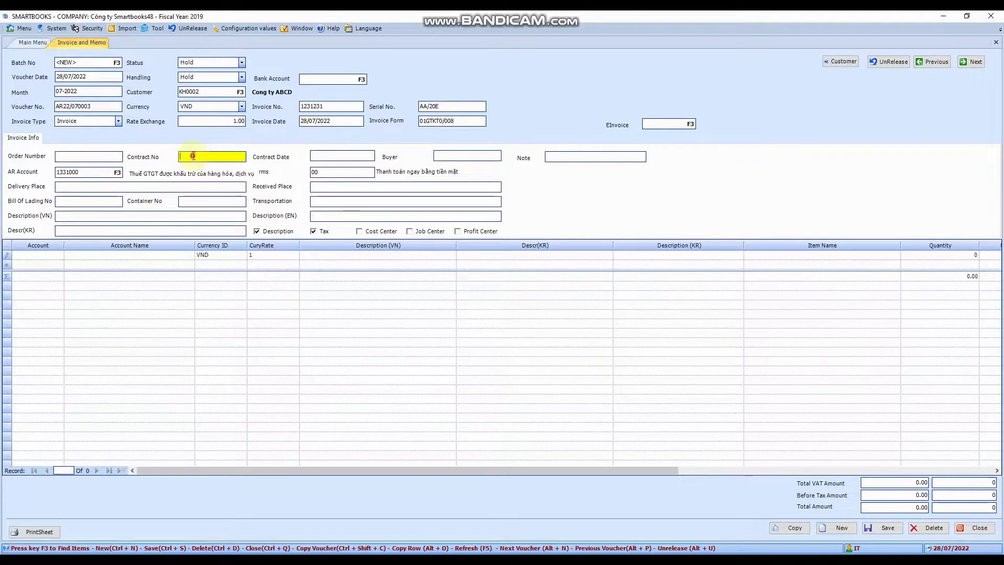
{"action": "left_click", "coordinate": [98, 199]}
{"action": "left_click", "coordinate": [224, 186]}
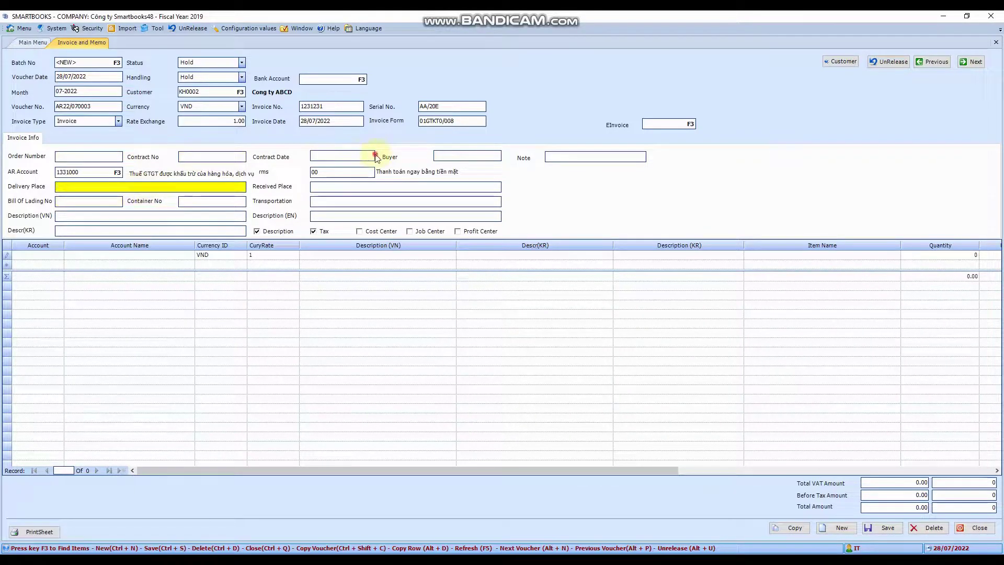
{"action": "left_click", "coordinate": [340, 156]}
{"action": "left_click", "coordinate": [460, 156]}
{"action": "left_click", "coordinate": [206, 201]}
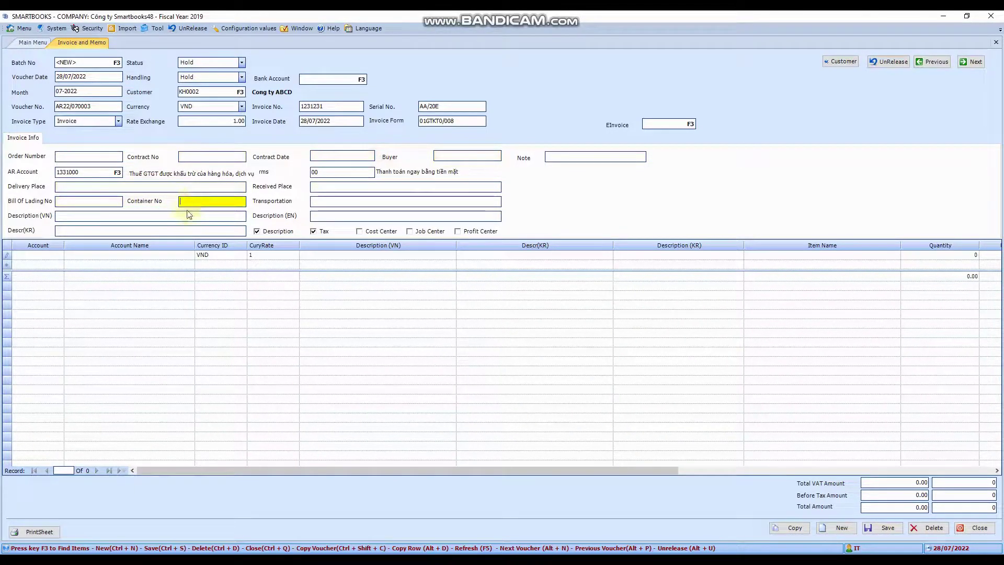
Enter "Ban hang theo so hoa don" as the voucher's Vietnamese description
{"action": "left_click", "coordinate": [129, 216]}
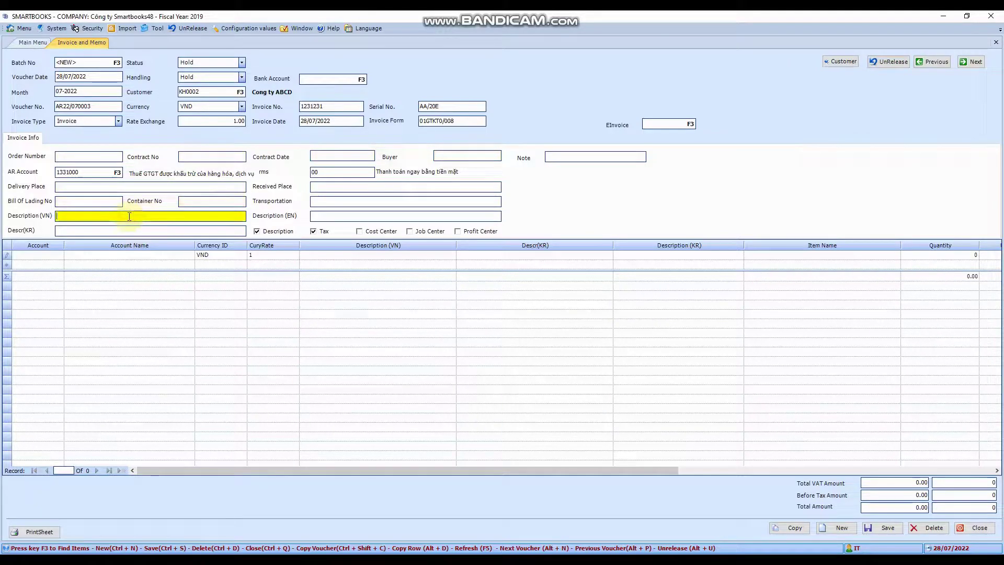
{"action": "type", "text": "Bagn "}
{"action": "type", "text": "hang ch"}
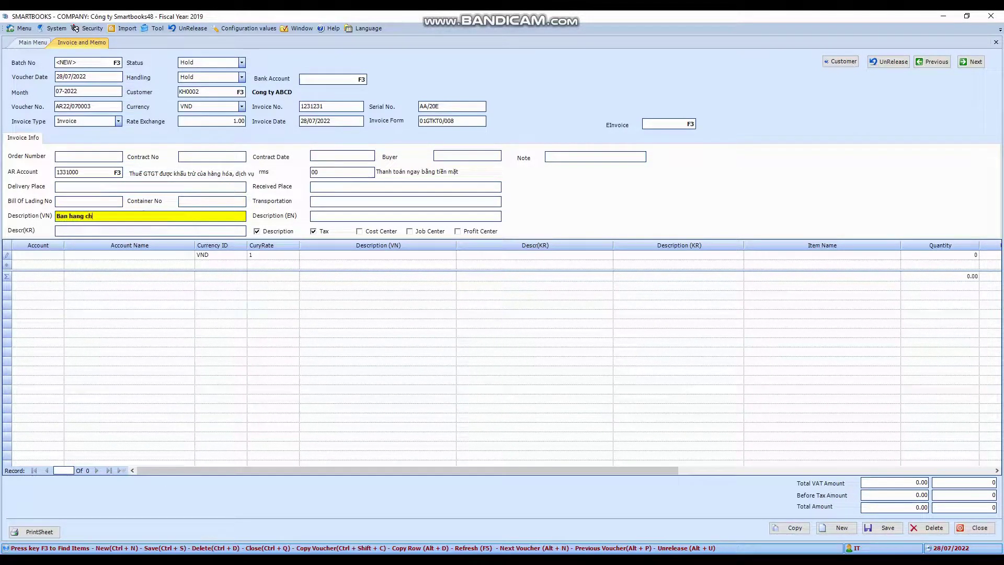
{"action": "type", "text": "o c"}
{"action": "key", "text": "BackSpace"}
{"action": "key", "text": "BackSpace"}
{"action": "key", "text": "BackSpace"}
{"action": "key", "text": "BackSpace"}
{"action": "key", "text": "BackSpace"}
{"action": "type", "text": "theo so hoa don"}
Assign the sales revenue account 5111000 to the first detail line, filtering the account list by 511
{"action": "left_click", "coordinate": [33, 254]}
{"action": "key", "text": "F3"}
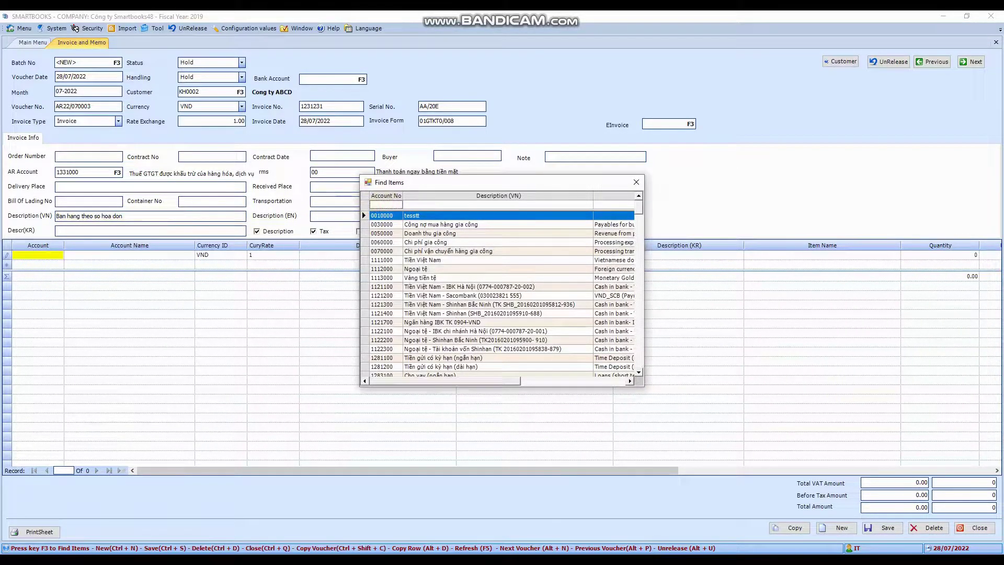
{"action": "type", "text": "511"}
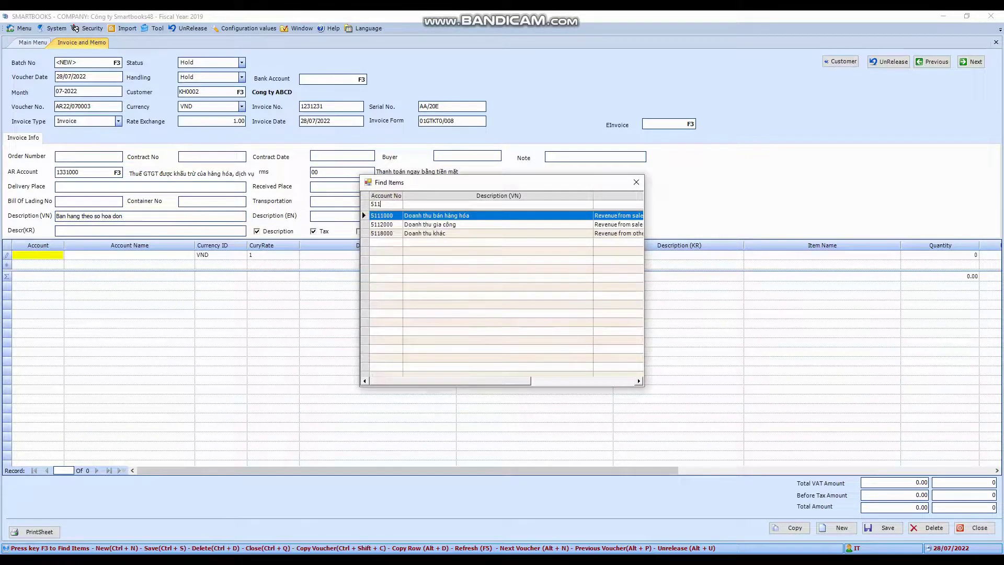
{"action": "double_click", "coordinate": [435, 215]}
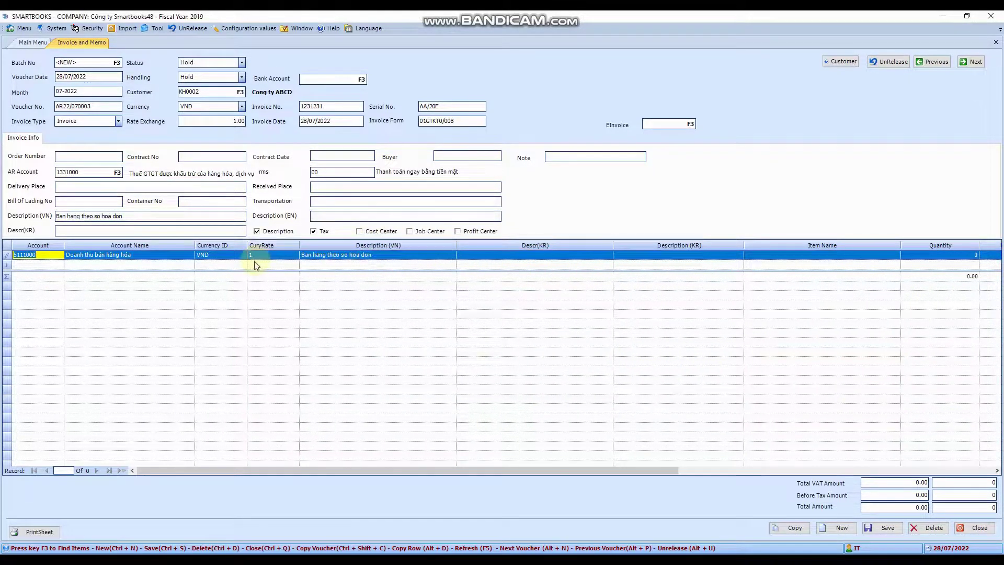
Enter "Dich vu sua chua" as the item name of the first detail line
{"action": "key", "text": "Tab"}
{"action": "key", "text": "Tab"}
{"action": "key", "text": "Tab"}
{"action": "key", "text": "Tab"}
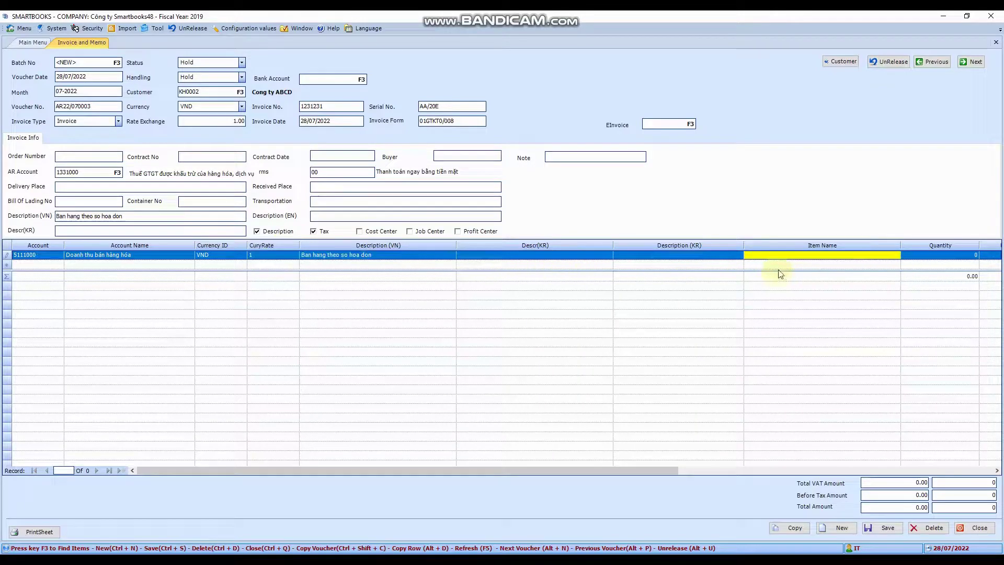
{"action": "type", "text": "Dich vu sua chua"}
{"action": "key", "text": "Tab"}
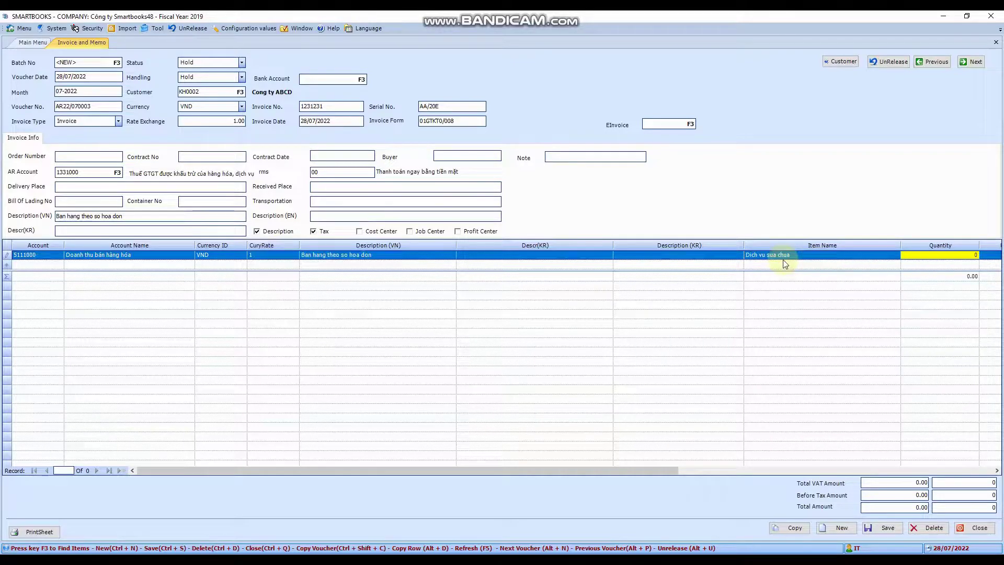
Set the first detail line's quantity to 2, unit to "Lan" and unit price to 454,545
{"action": "type", "text": "2"}
{"action": "key", "text": "Tab"}
{"action": "type", "text": "Lan"}
{"action": "key", "text": "Tab"}
{"action": "type", "text": "454,545"}
{"action": "key", "text": "Tab"}
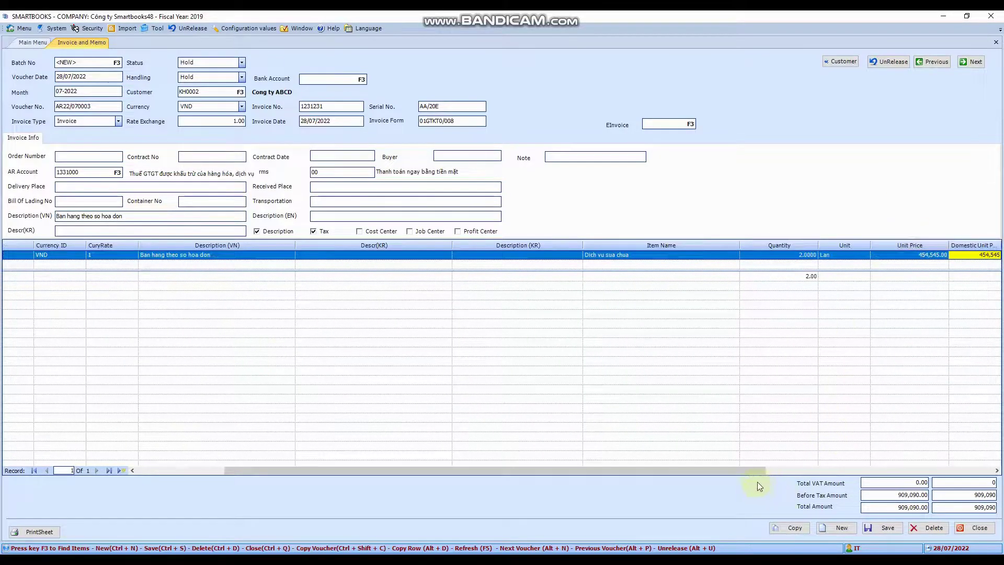
Assign the 10% VAT code VAT10EX as the tax ID of the first detail line
{"action": "left_click", "coordinate": [941, 470]}
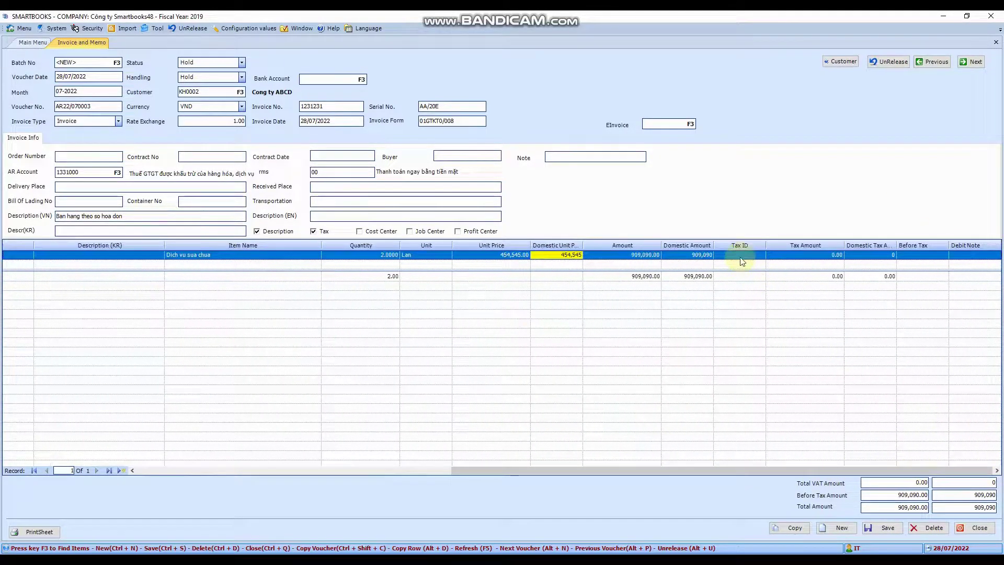
{"action": "left_click", "coordinate": [741, 258]}
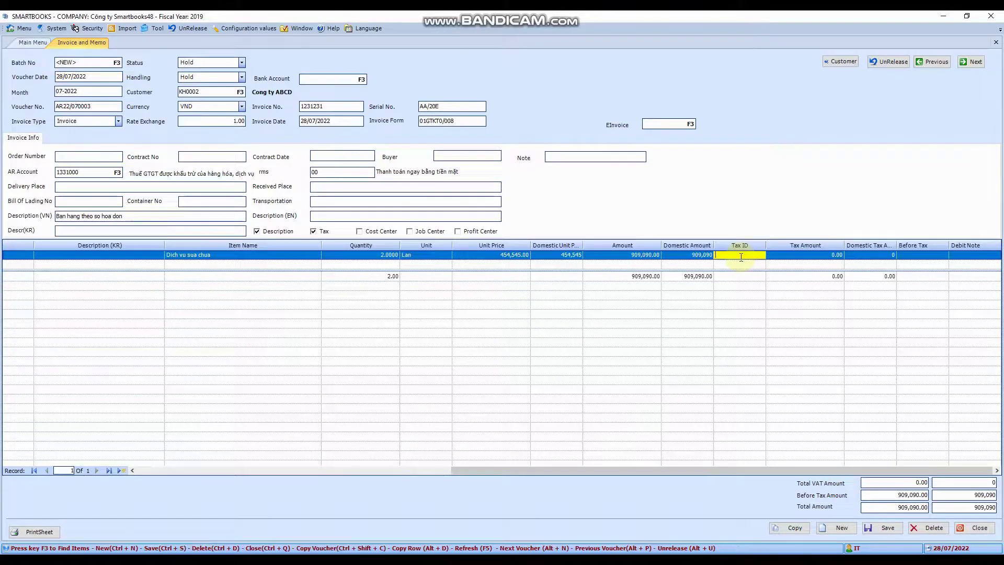
{"action": "left_click", "coordinate": [632, 254]}
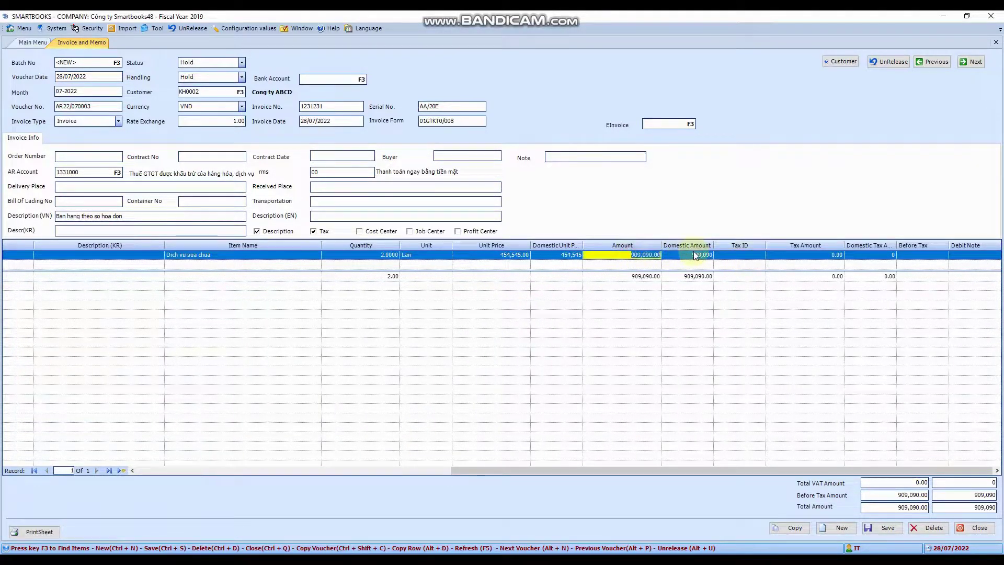
{"action": "left_click", "coordinate": [731, 257]}
{"action": "key", "text": "F3"}
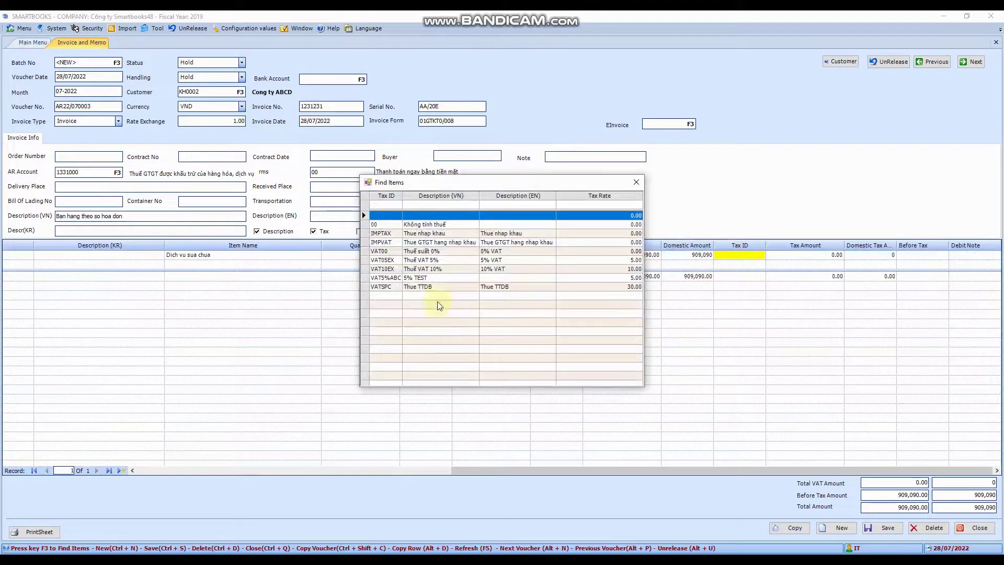
{"action": "double_click", "coordinate": [405, 269]}
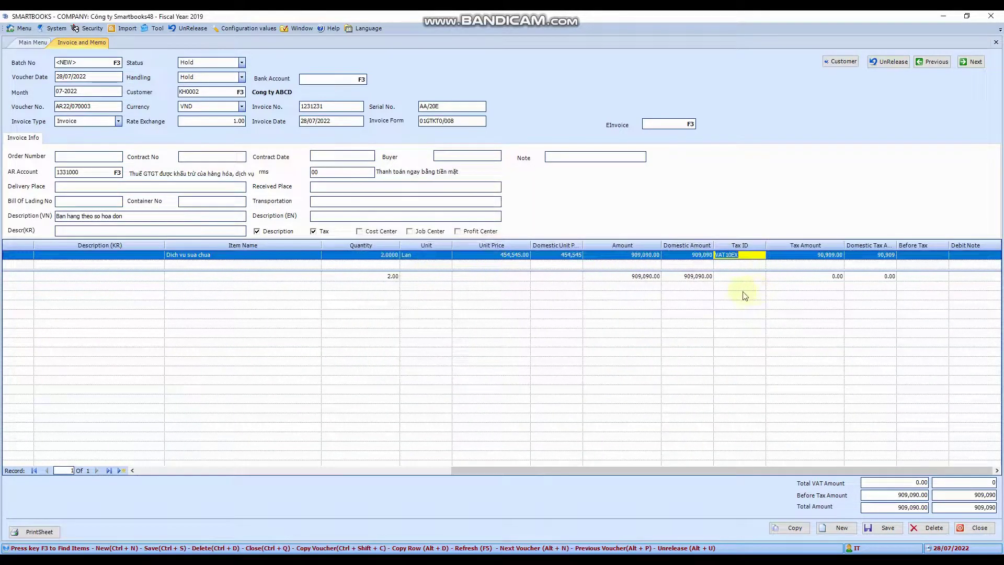
{"action": "key", "text": "Tab"}
{"action": "key", "text": "Tab"}
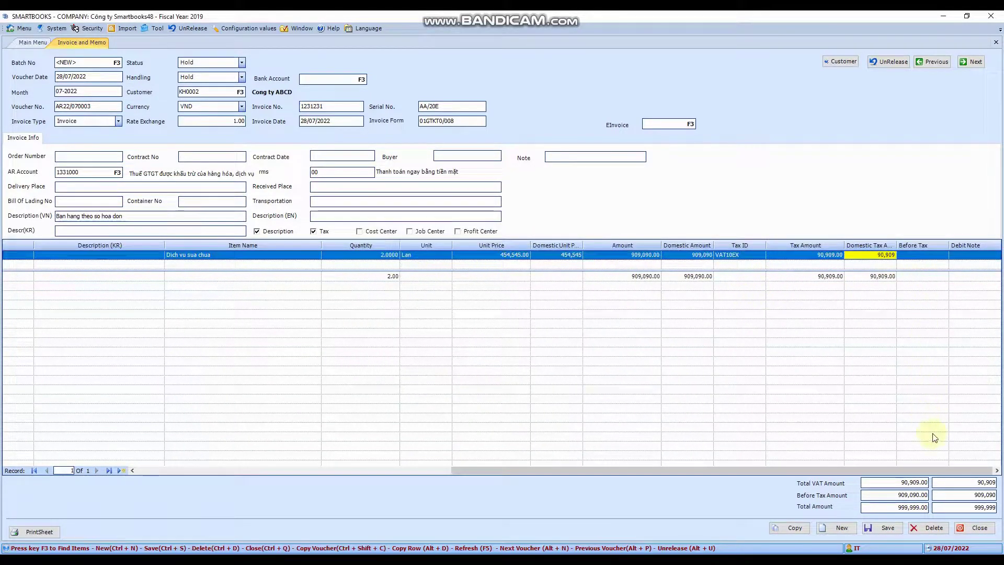
Save the invoice voucher and dismiss the confirmation message
{"action": "left_click_drag", "start_coordinate": [879, 469], "coordinate": [930, 459]}
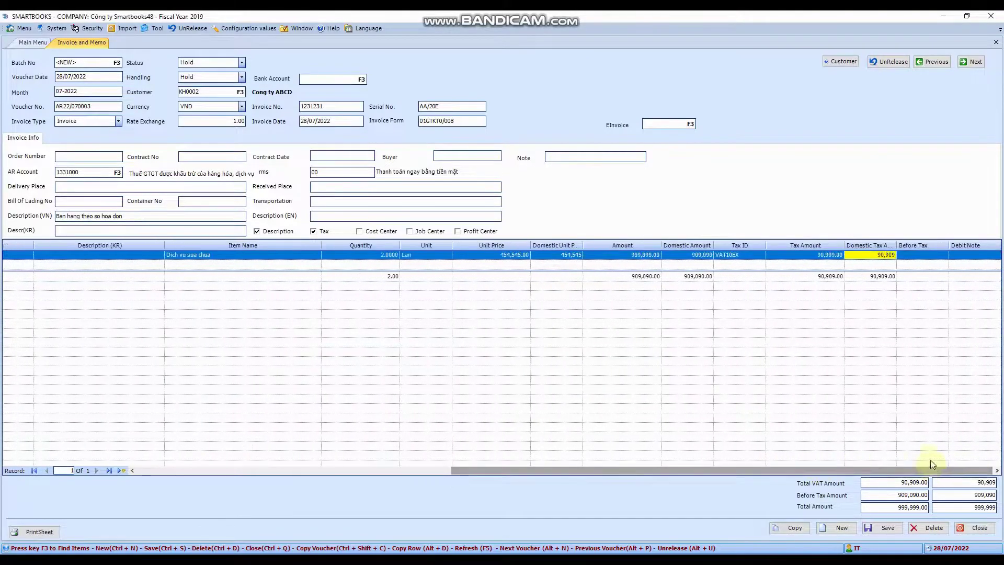
{"action": "left_click", "coordinate": [891, 528]}
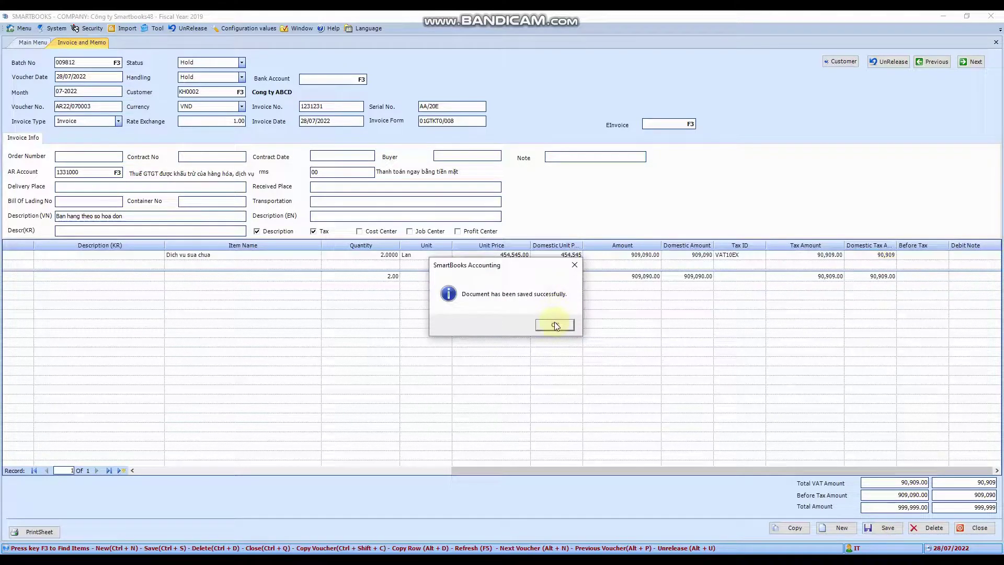
{"action": "left_click", "coordinate": [555, 325]}
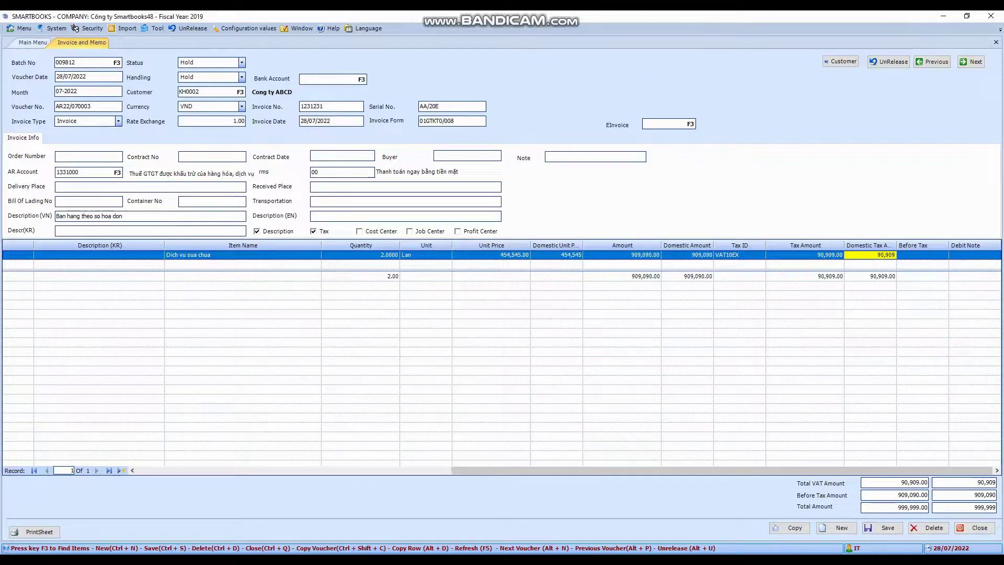
Change the voucher's handling from Hold to Release and save it
{"action": "left_click_drag", "start_coordinate": [152, 48], "coordinate": [267, 83]}
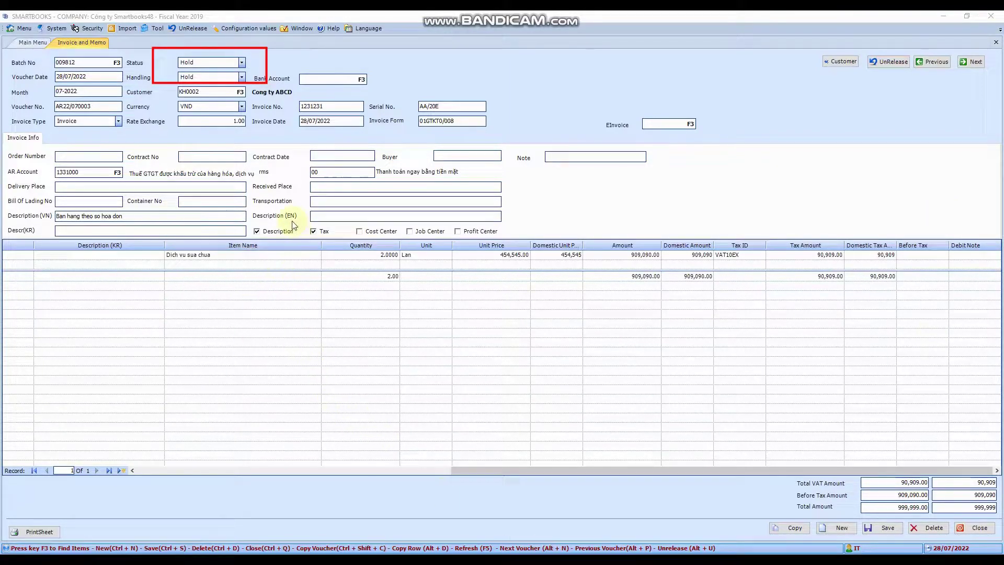
{"action": "left_click", "coordinate": [242, 77]}
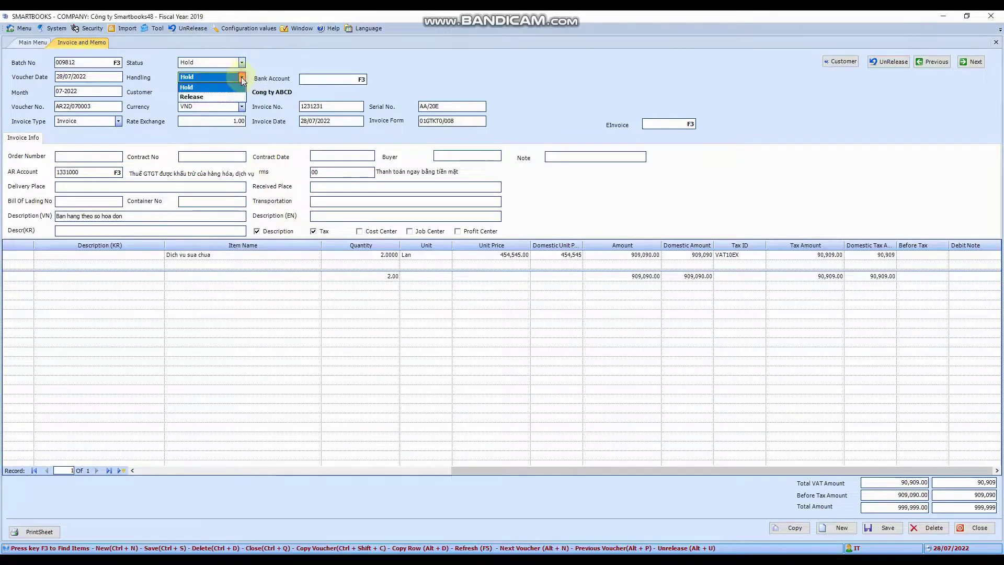
{"action": "left_click", "coordinate": [209, 97]}
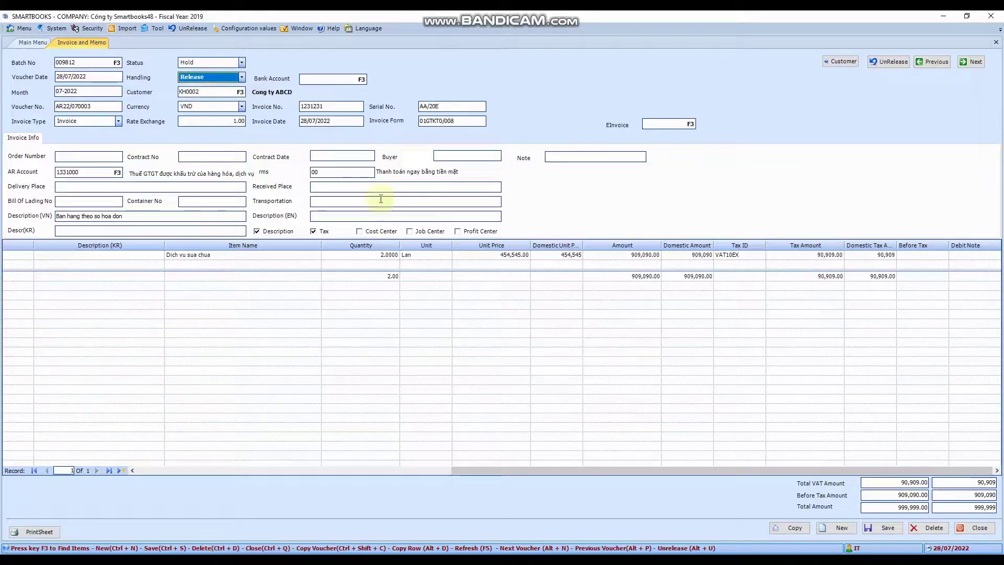
{"action": "left_click", "coordinate": [884, 527]}
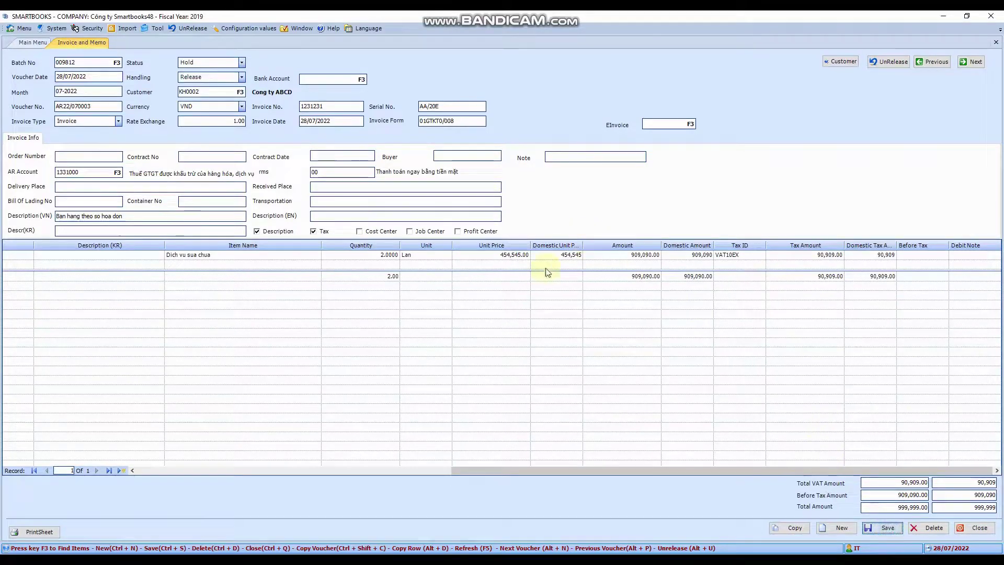
{"action": "left_click", "coordinate": [548, 327]}
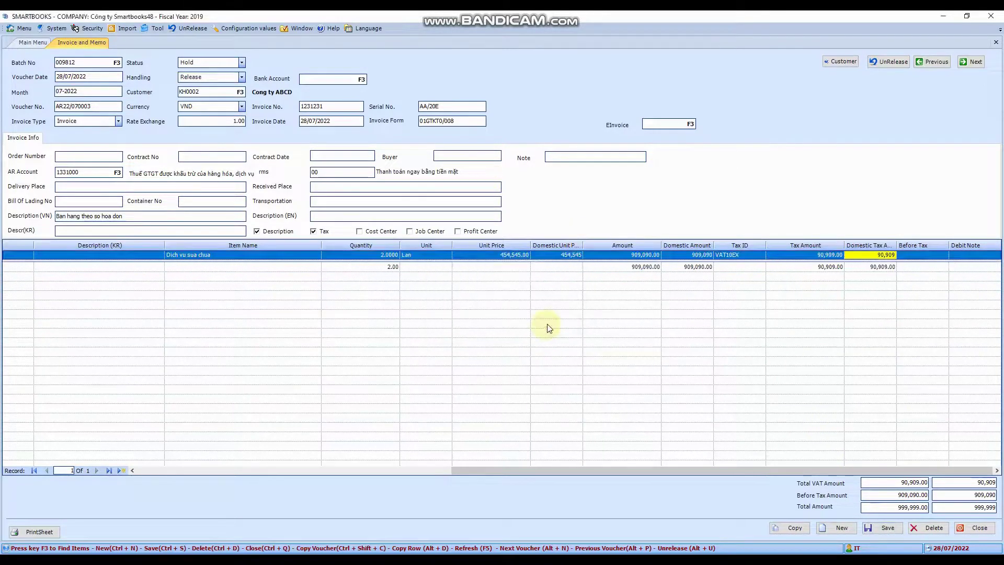
Check whether the released voucher's delivery place, Vietnamese description, quantity and unit price fields can be edited
{"action": "left_click", "coordinate": [104, 186]}
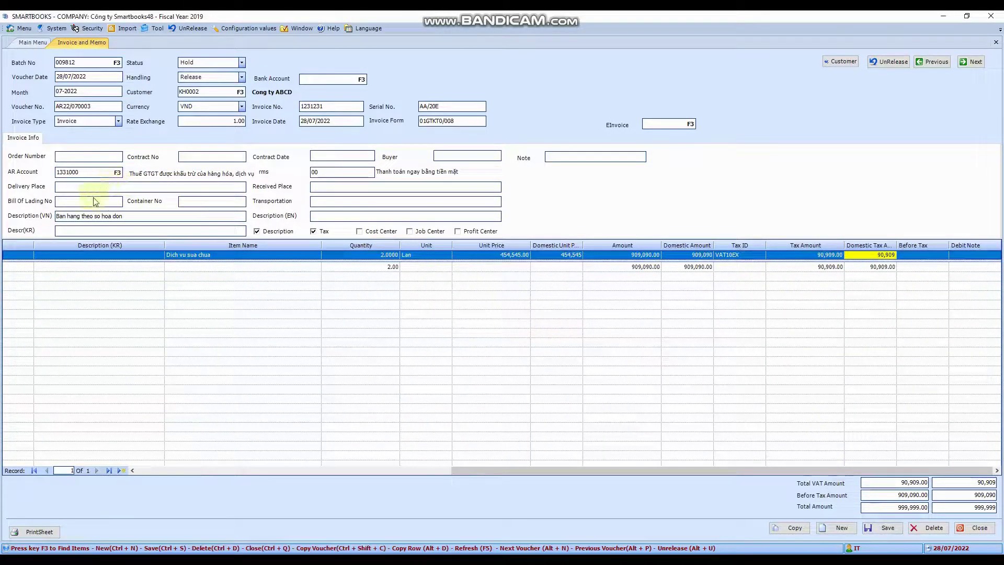
{"action": "left_click", "coordinate": [142, 217]}
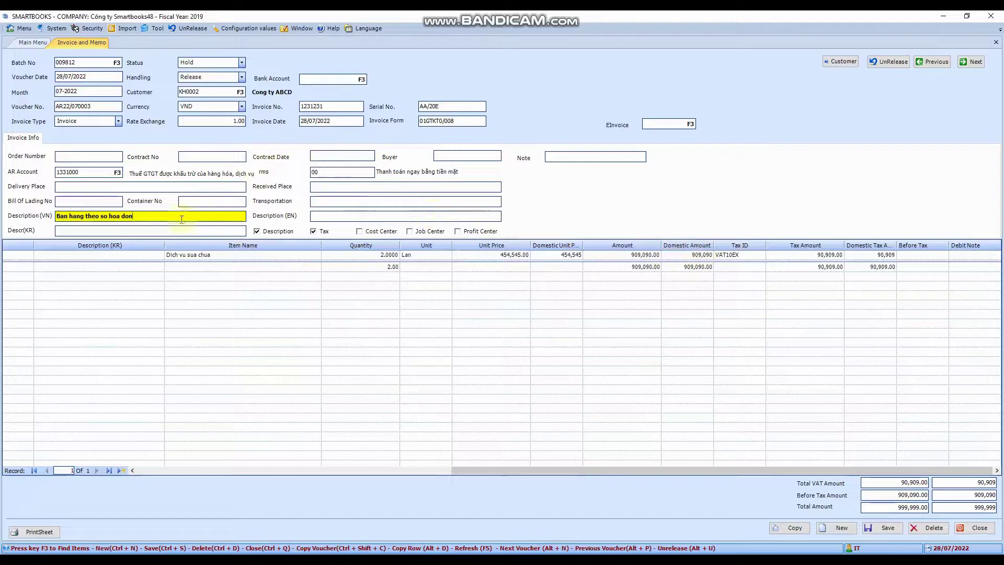
{"action": "left_click", "coordinate": [390, 256]}
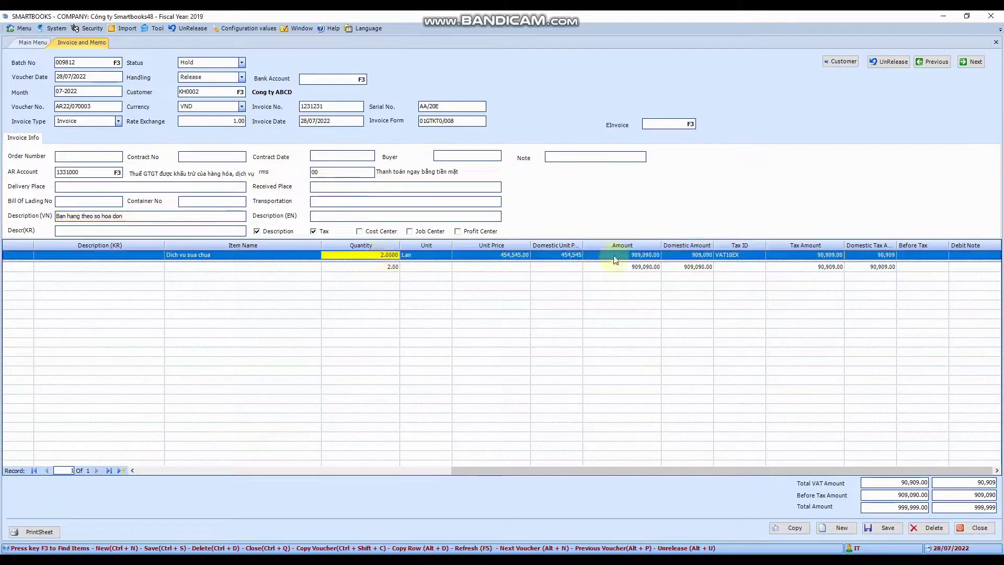
{"action": "left_click", "coordinate": [515, 256]}
{"action": "left_click", "coordinate": [554, 255]}
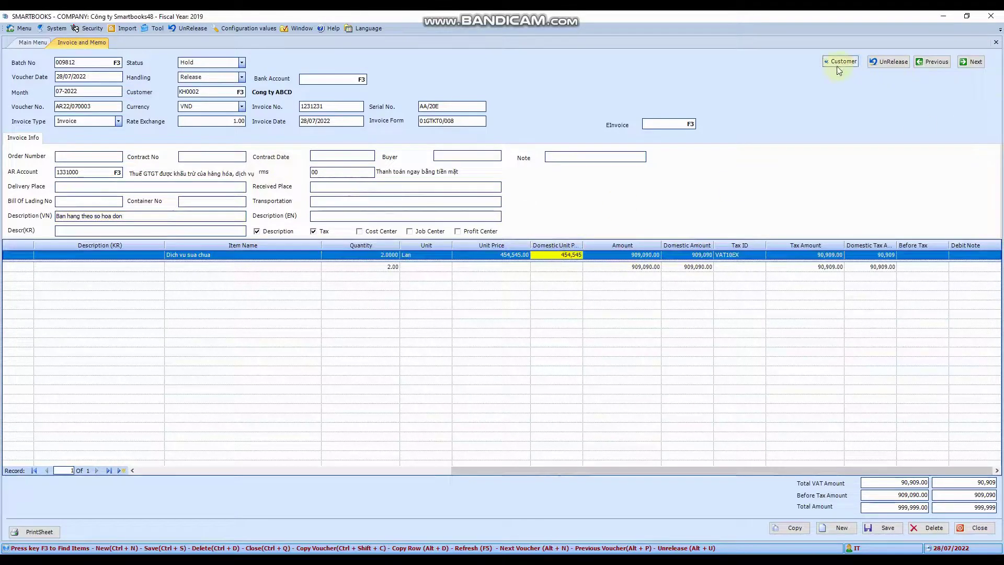
Unrelease the invoice voucher so that it can be edited again, and acknowledge the messages
{"action": "left_click", "coordinate": [887, 62]}
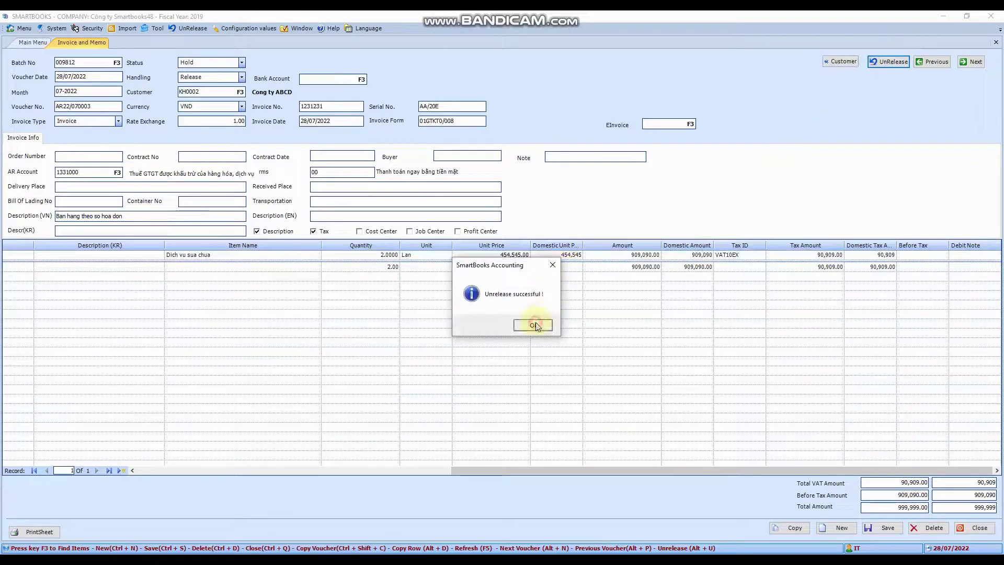
{"action": "left_click", "coordinate": [533, 326]}
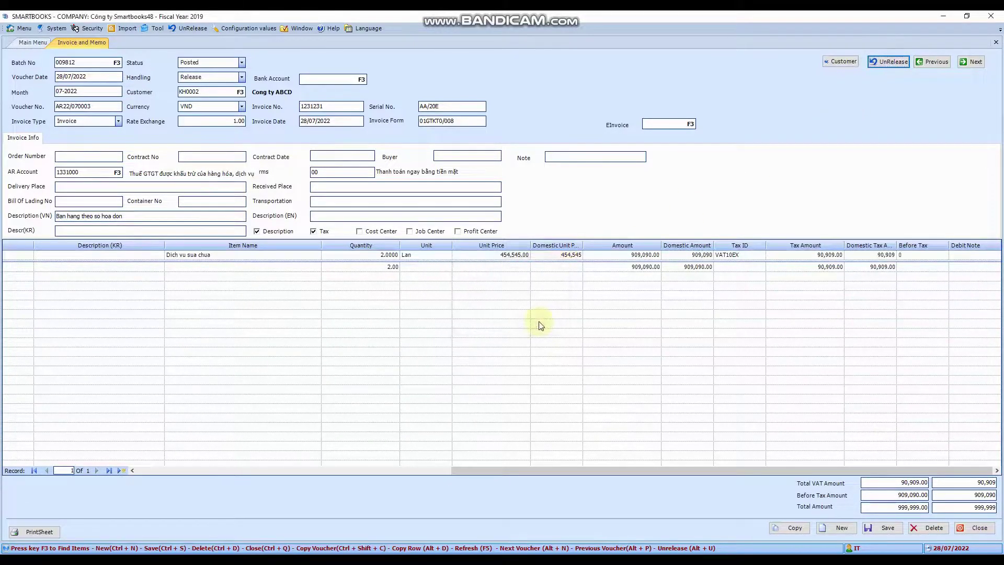
{"action": "left_click", "coordinate": [160, 217]}
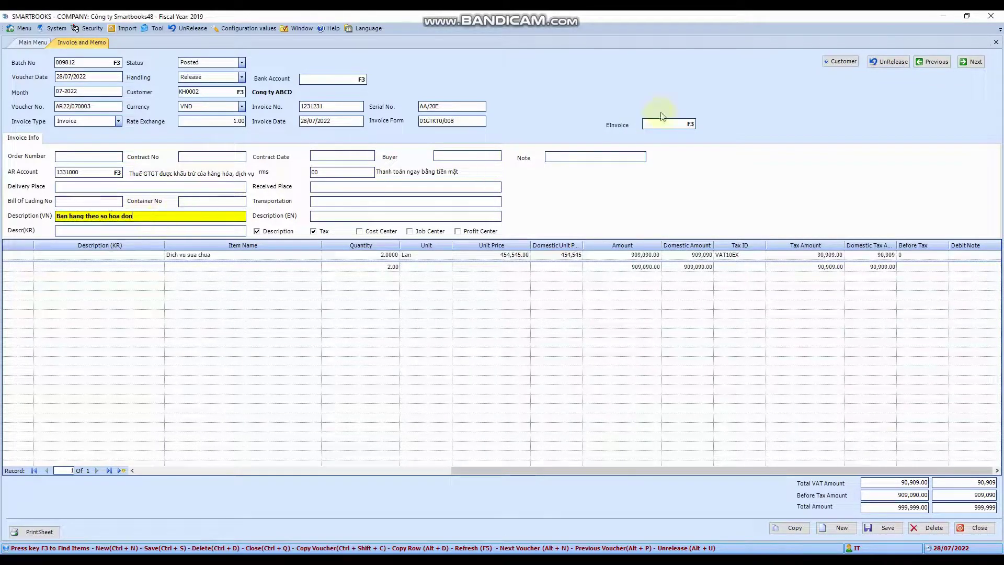
{"action": "left_click", "coordinate": [886, 64]}
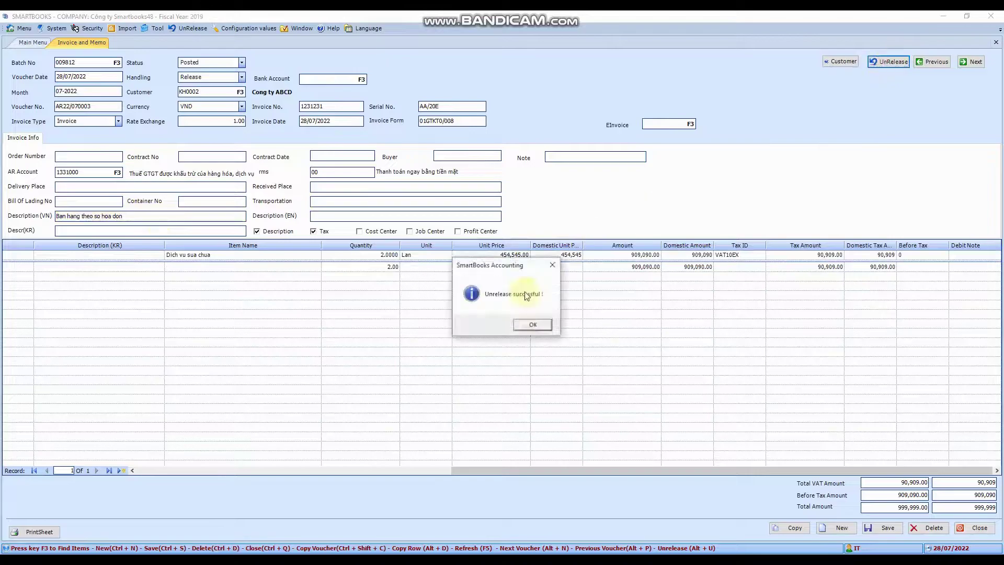
{"action": "left_click", "coordinate": [529, 323]}
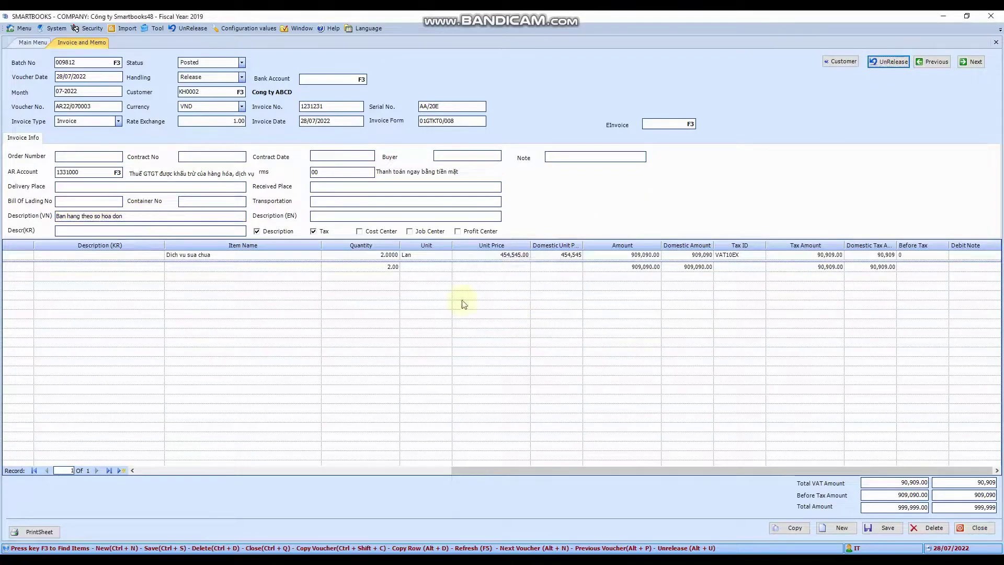
{"action": "left_click", "coordinate": [97, 66]}
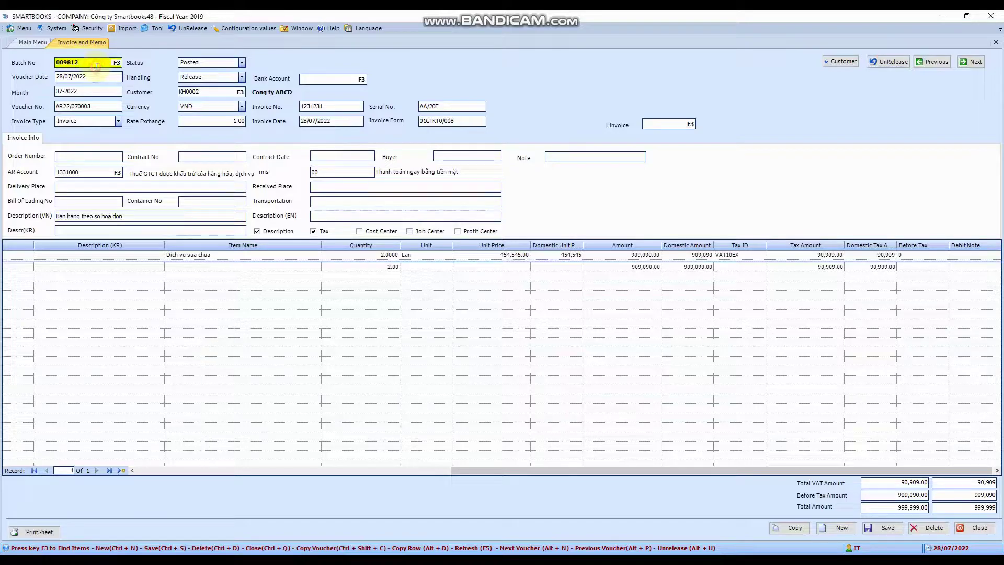
View the customer maintenance form from the voucher, and close both it and the Invoice and Memo screen
{"action": "left_click", "coordinate": [842, 62]}
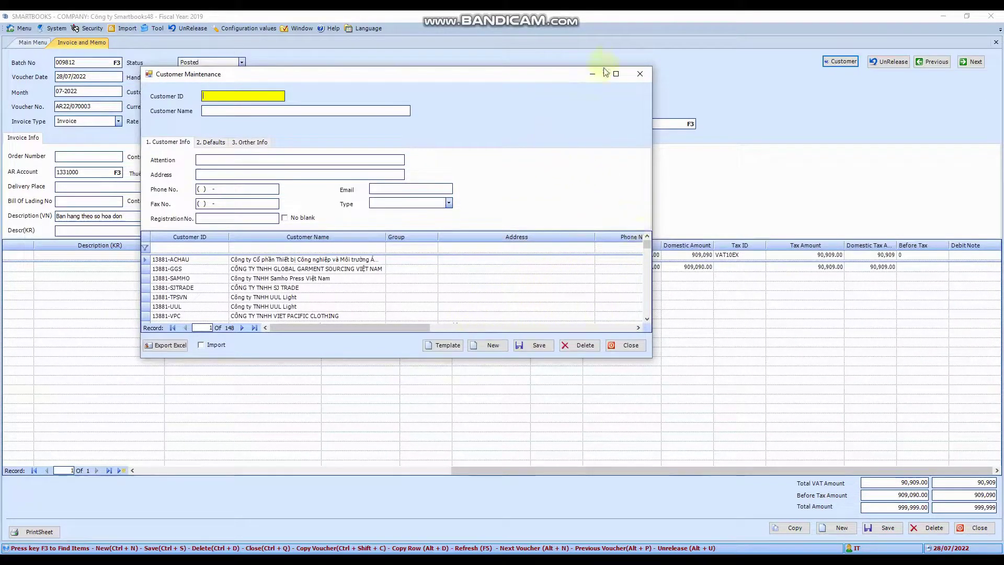
{"action": "left_click", "coordinate": [640, 74]}
{"action": "left_click", "coordinate": [995, 43]}
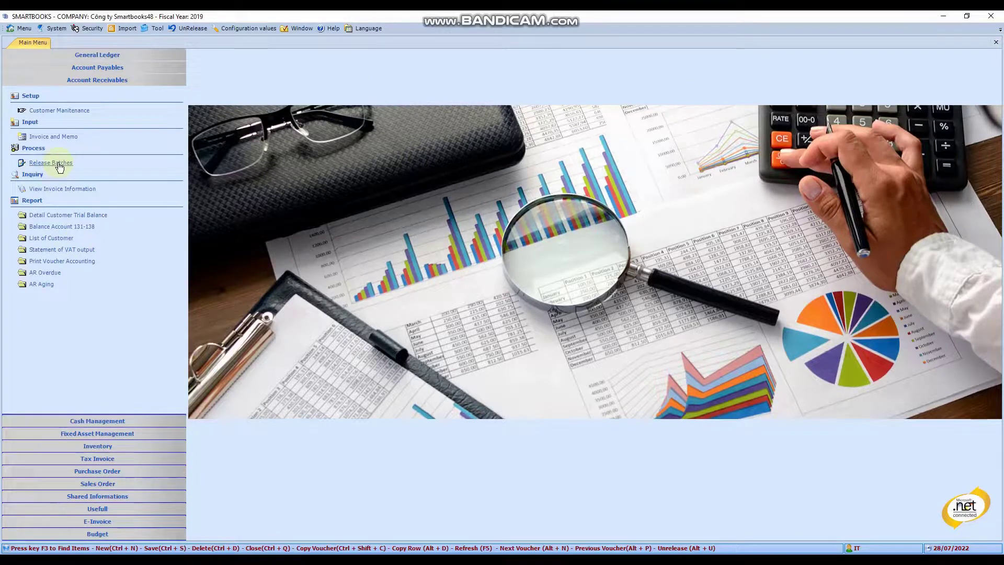
Open Release Batches in accounts receivable and filter the batches by month 12-2020
{"action": "left_click_drag", "start_coordinate": [59, 163], "coordinate": [64, 162]}
{"action": "left_click", "coordinate": [53, 163]}
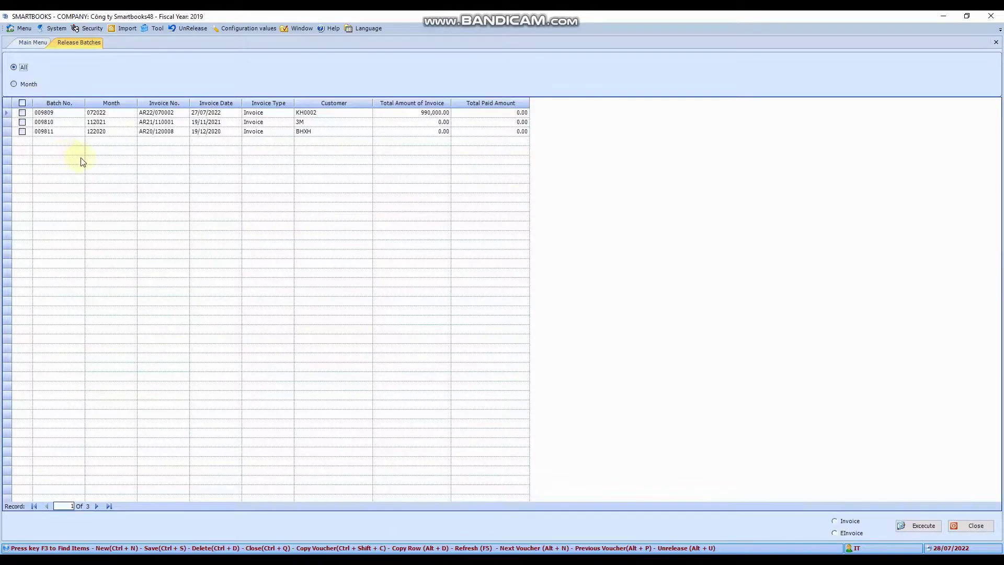
{"action": "left_click", "coordinate": [16, 84]}
{"action": "left_click", "coordinate": [17, 69]}
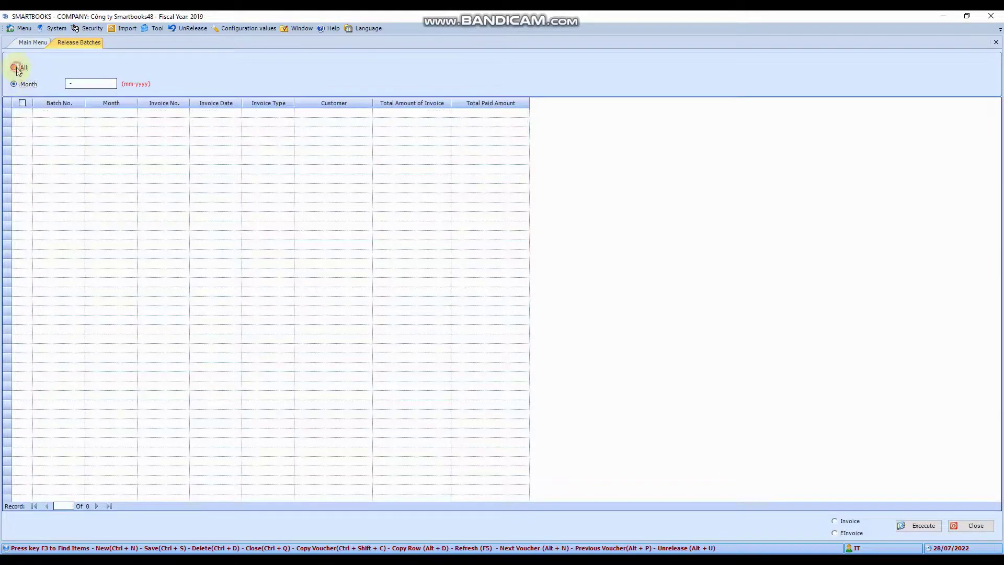
{"action": "left_click", "coordinate": [14, 84]}
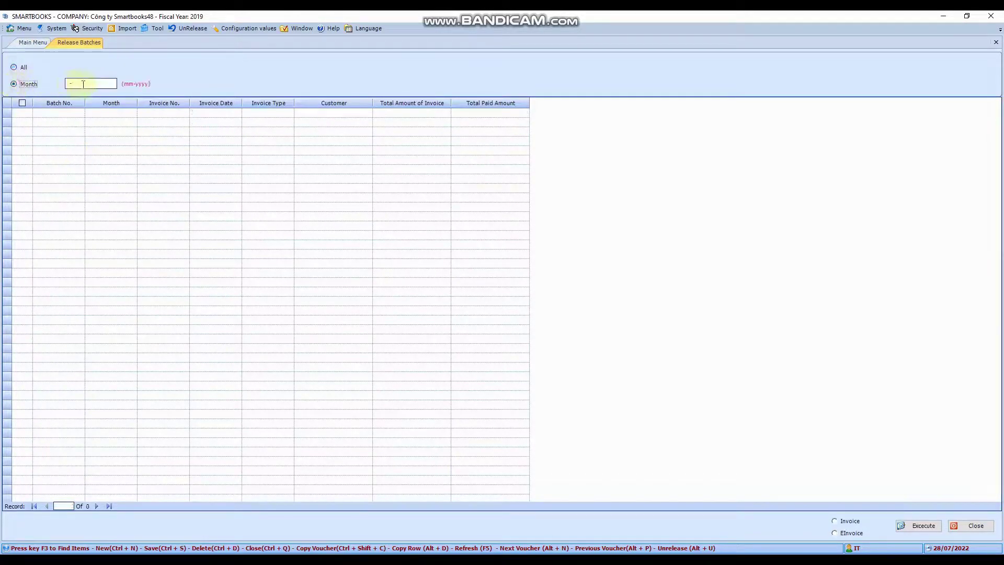
{"action": "type", "text": "12-"}
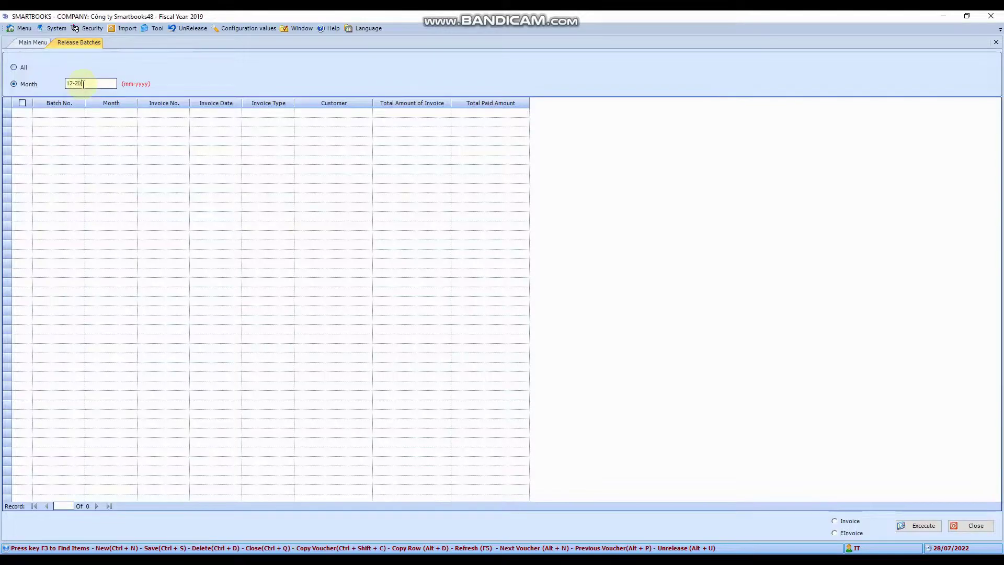
{"action": "key", "text": "Return"}
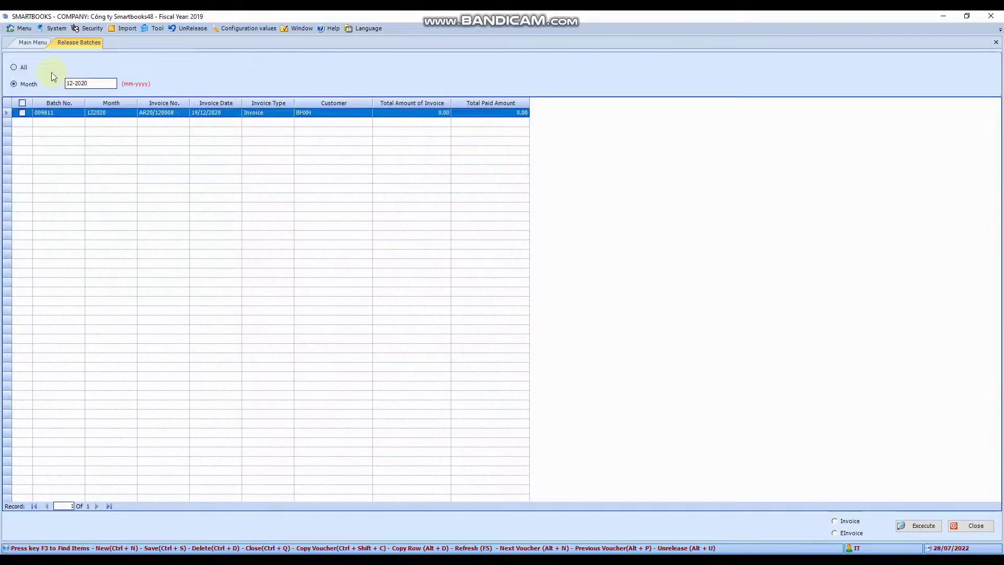
Mark all batches listed for 12-2020 for release and choose Invoice as the release type
{"action": "left_click", "coordinate": [23, 113]}
{"action": "left_click", "coordinate": [22, 103]}
{"action": "left_click", "coordinate": [22, 104]}
{"action": "left_click_drag", "start_coordinate": [819, 500], "coordinate": [881, 542]}
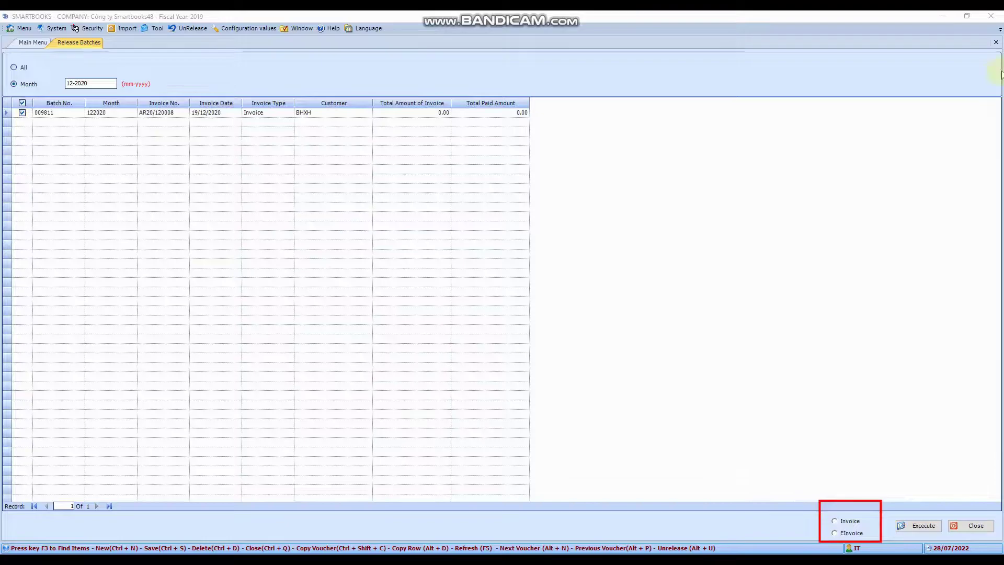
{"action": "left_click", "coordinate": [835, 522]}
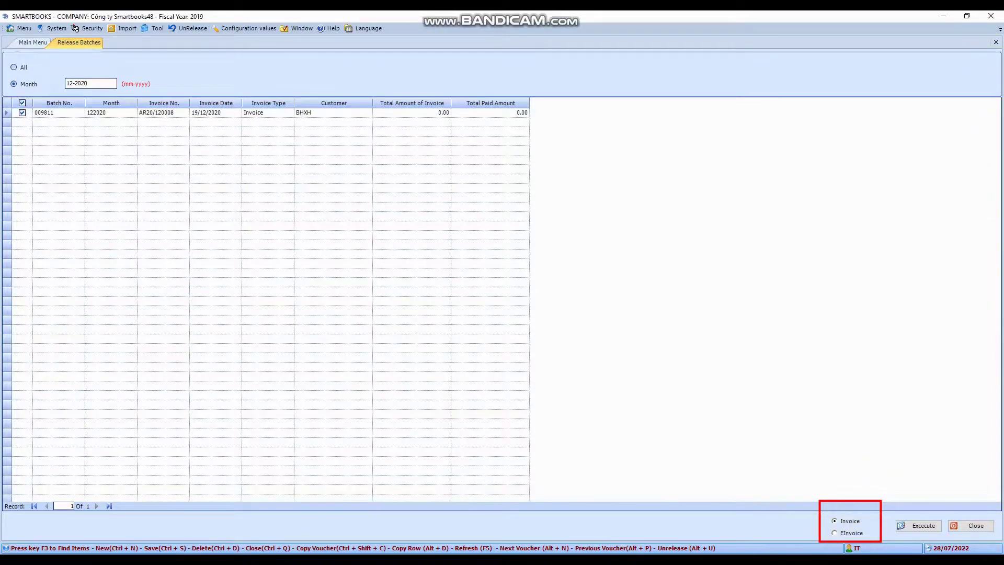
{"action": "left_click_drag", "start_coordinate": [786, 466], "coordinate": [894, 545]}
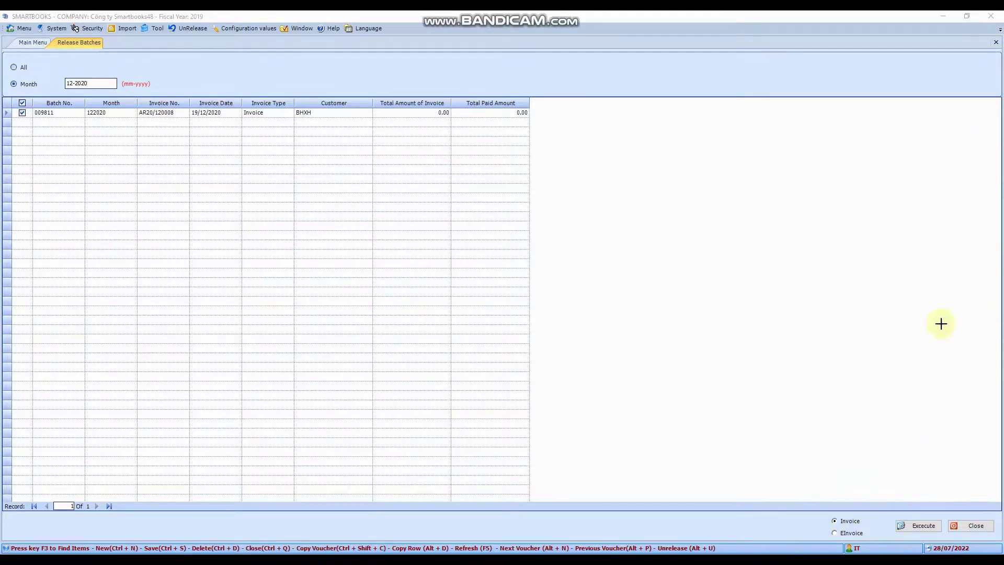
Execute the release of the marked 12-2020 batch, acknowledge the messages, and close the Release Batches screen
{"action": "left_click", "coordinate": [901, 525]}
{"action": "left_click", "coordinate": [531, 322]}
{"action": "left_click", "coordinate": [557, 321]}
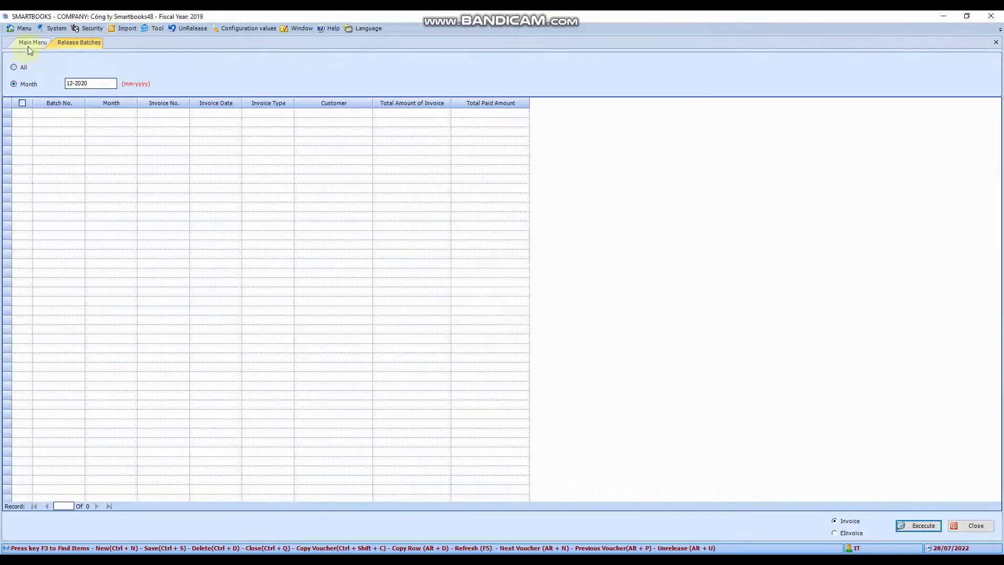
{"action": "left_click", "coordinate": [996, 42]}
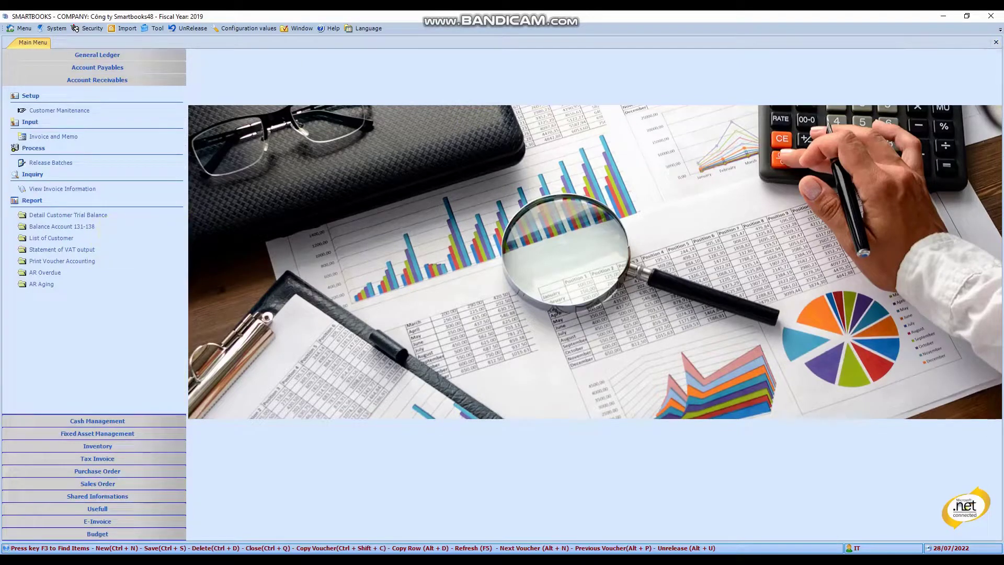
Open View Invoice Information in accounts receivable and display the invoice summary from 01/01/2020 to 31/12/2020
{"action": "left_click", "coordinate": [49, 189]}
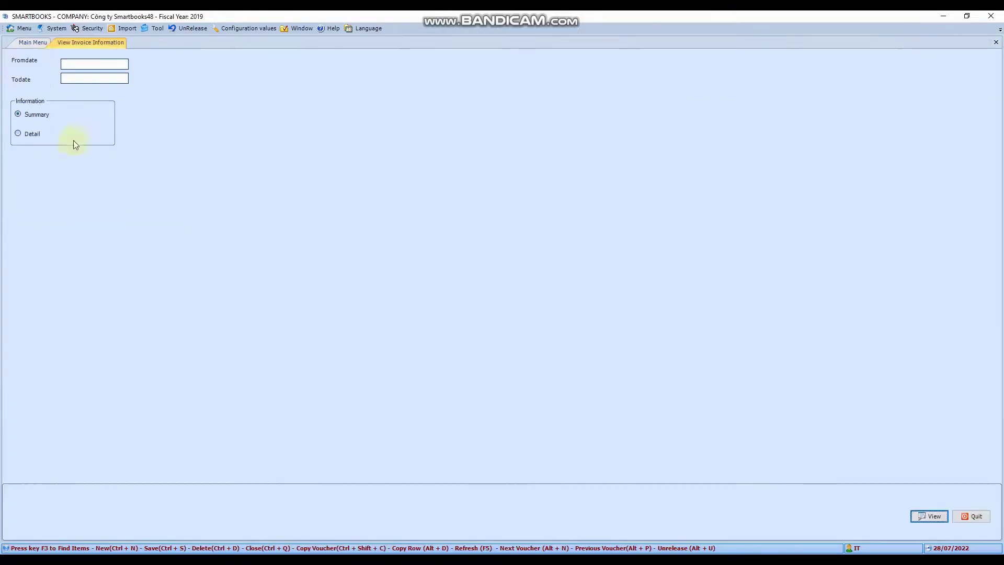
{"action": "left_click", "coordinate": [32, 42]}
{"action": "left_click", "coordinate": [91, 44]}
{"action": "left_click", "coordinate": [83, 64]}
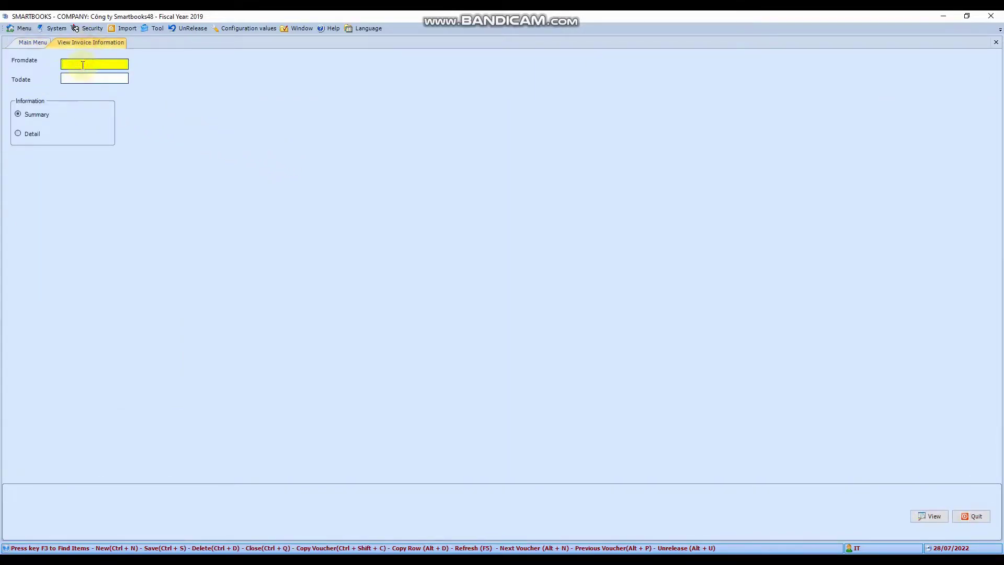
{"action": "type", "text": "01/01/2020"}
{"action": "key", "text": "Return"}
{"action": "type", "text": "31/12/"}
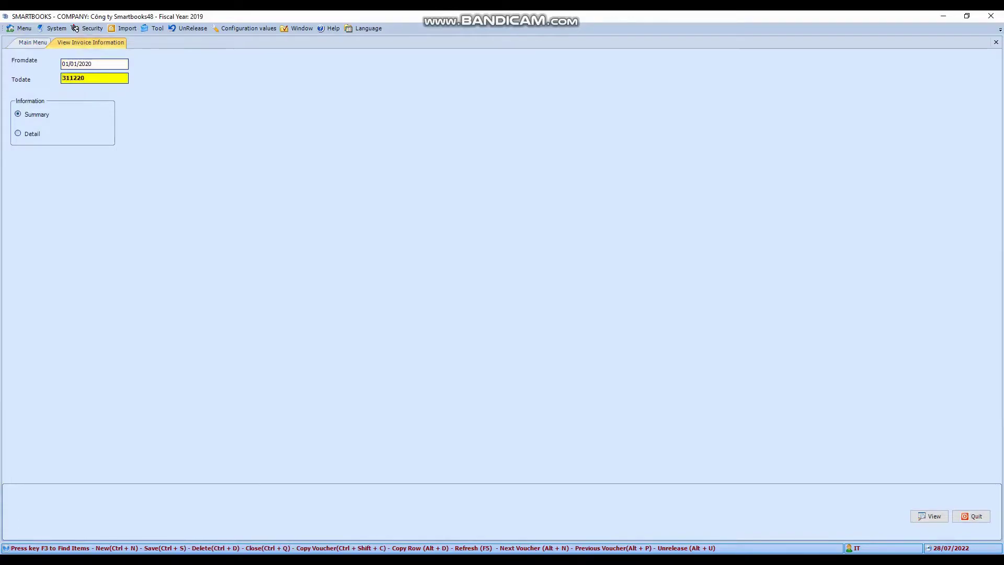
{"action": "type", "text": "20"}
{"action": "key", "text": "Return"}
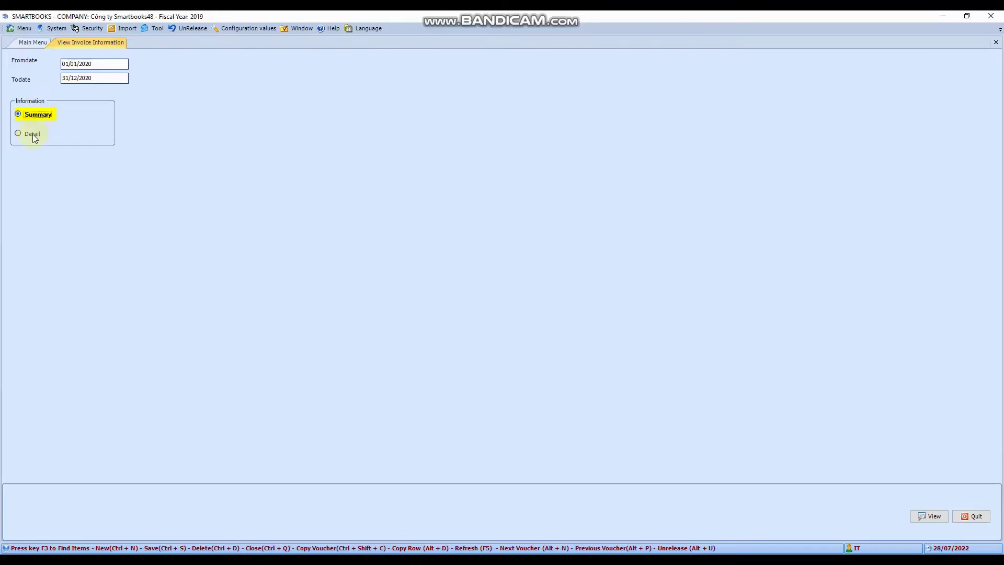
{"action": "left_click", "coordinate": [925, 518]}
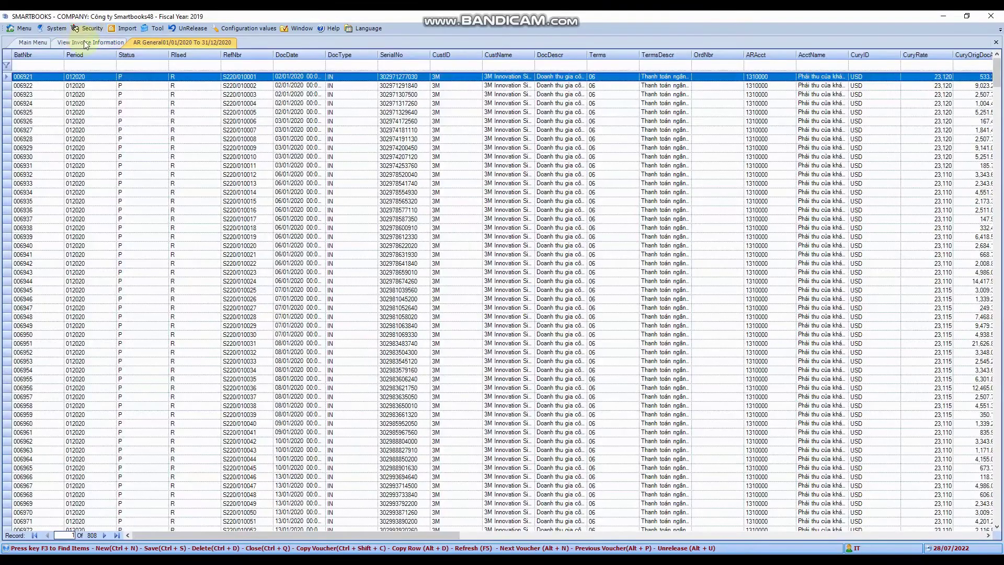
Display the invoice information in Detail for the same date range and look through the transaction rows
{"action": "left_click", "coordinate": [84, 43]}
{"action": "left_click", "coordinate": [39, 135]}
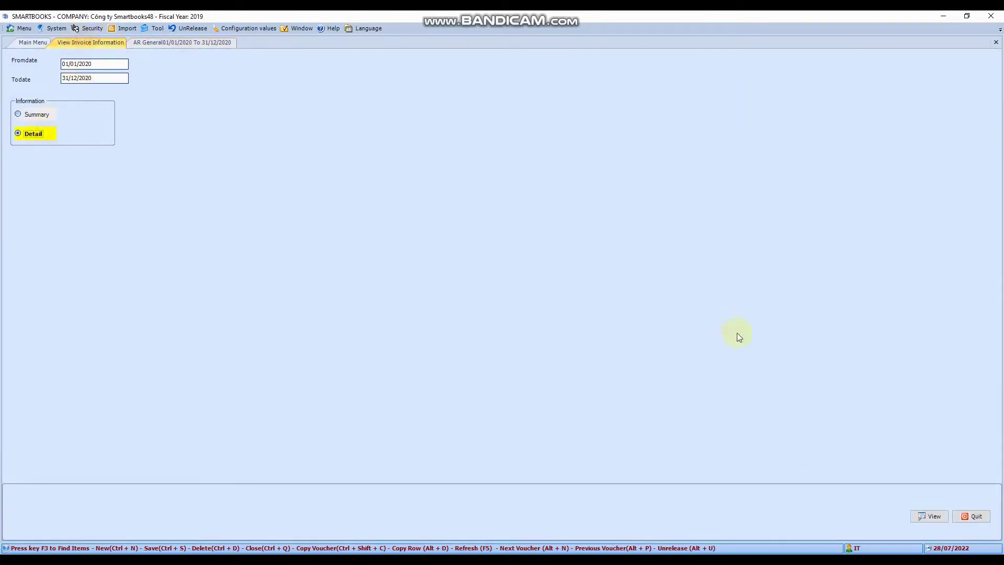
{"action": "left_click", "coordinate": [929, 517]}
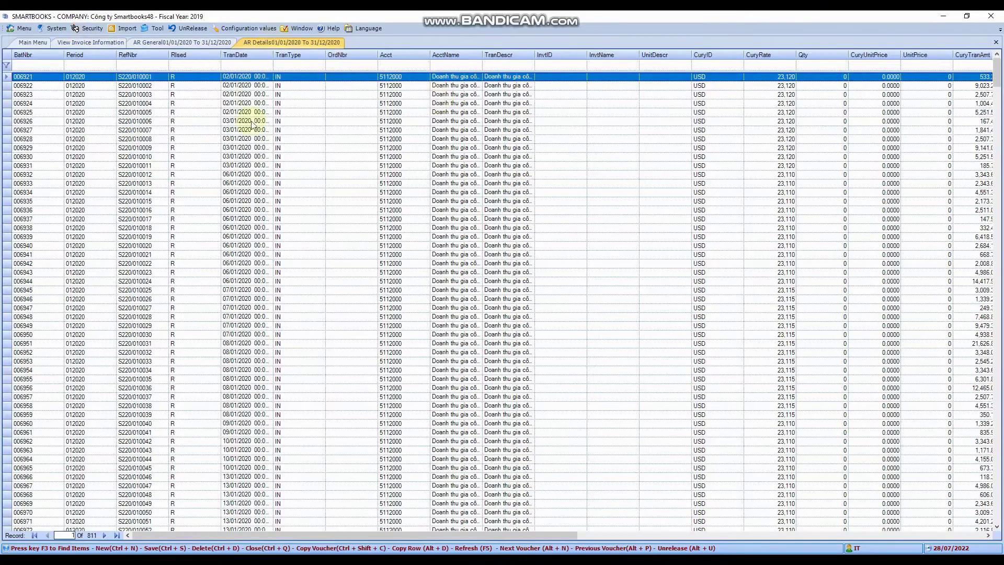
{"action": "left_click", "coordinate": [198, 192]}
{"action": "left_click", "coordinate": [188, 291]}
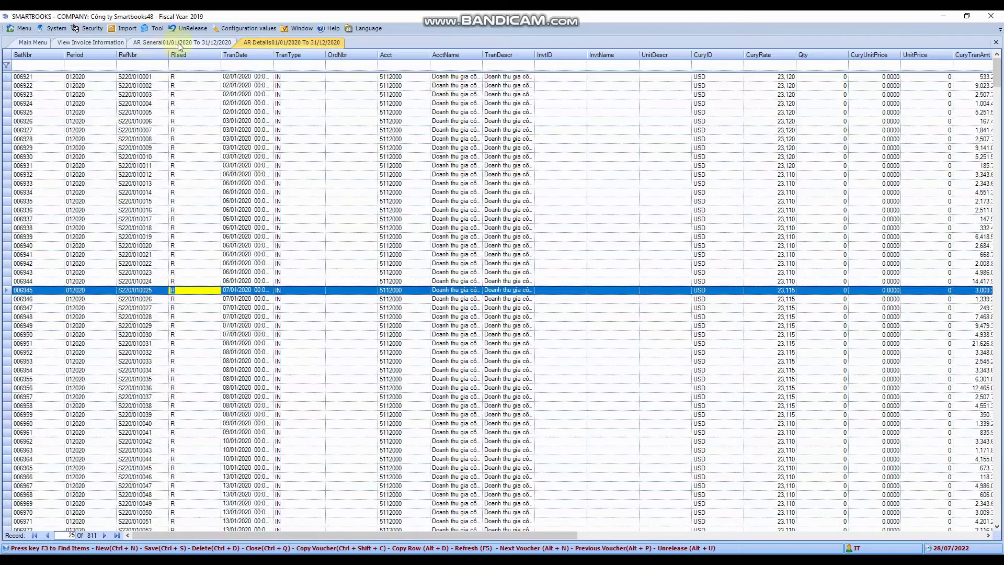
{"action": "left_click", "coordinate": [173, 201]}
{"action": "scroll", "coordinate": [180, 312], "scroll_direction": "down", "scroll_amount": 8}
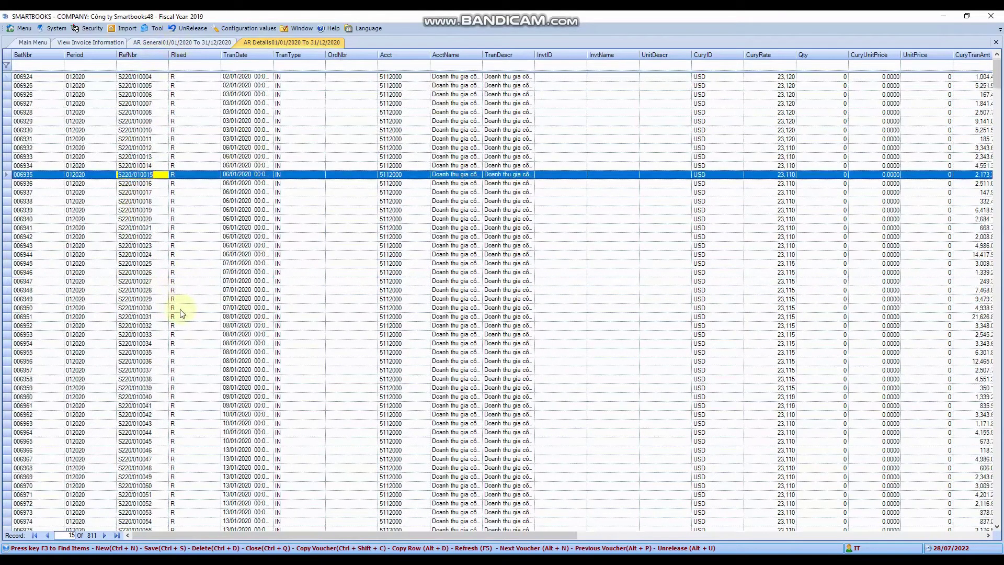
{"action": "scroll", "coordinate": [183, 309], "scroll_direction": "down", "scroll_amount": 20}
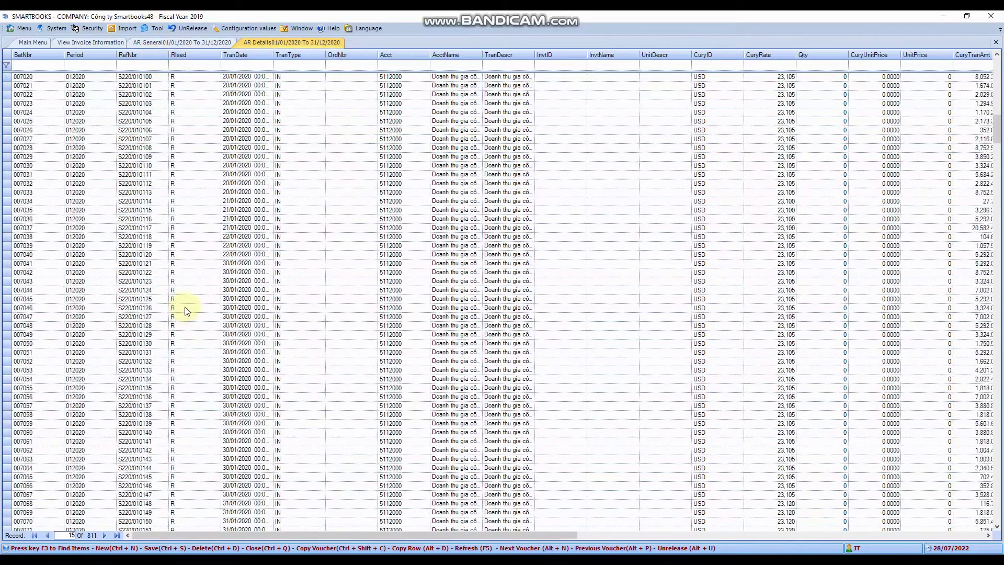
Look through the summary invoice list, and close both result lists and the View Invoice Information screen
{"action": "left_click", "coordinate": [193, 42]}
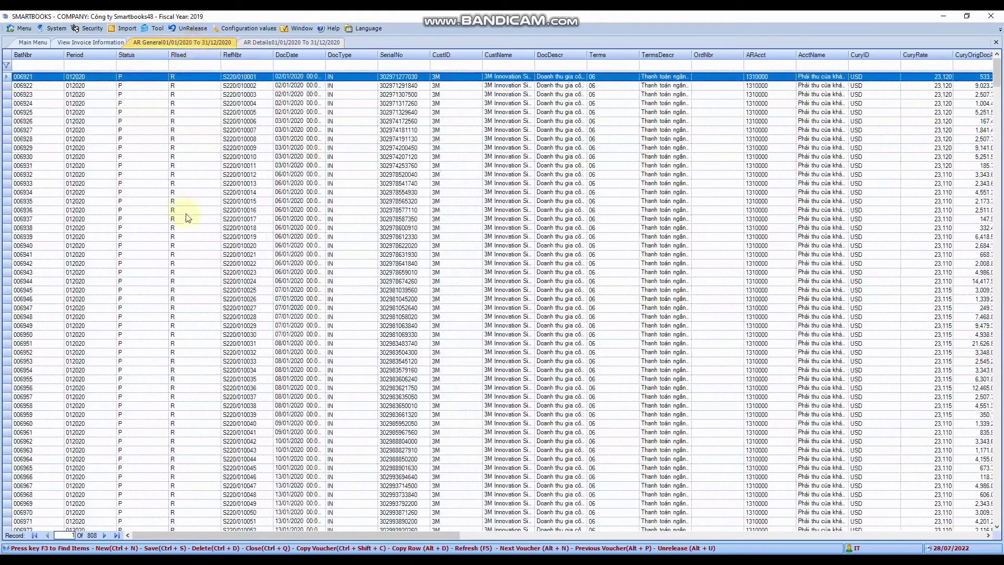
{"action": "scroll", "coordinate": [187, 221], "scroll_direction": "down", "scroll_amount": 15}
{"action": "left_click", "coordinate": [277, 307]}
{"action": "scroll", "coordinate": [202, 329], "scroll_direction": "down", "scroll_amount": 1}
{"action": "scroll", "coordinate": [203, 327], "scroll_direction": "down", "scroll_amount": 20}
{"action": "left_click", "coordinate": [280, 325]}
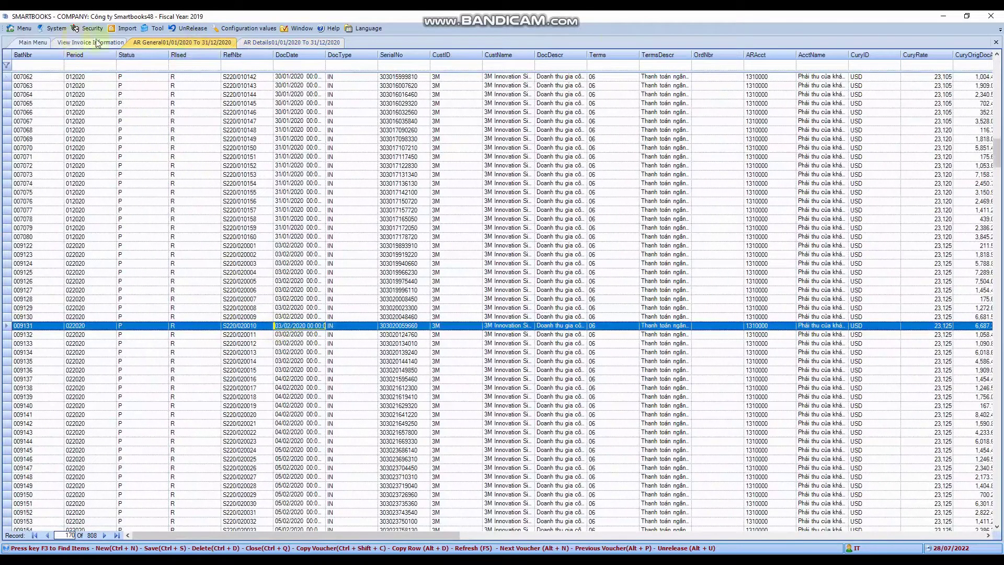
{"action": "left_click", "coordinate": [995, 42]}
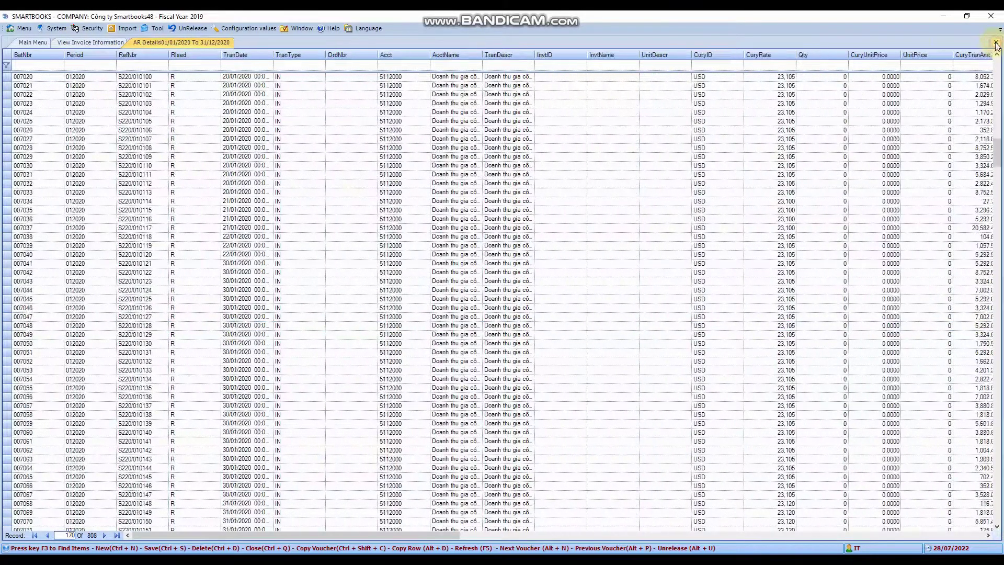
{"action": "left_click", "coordinate": [996, 43]}
{"action": "left_click", "coordinate": [996, 43]}
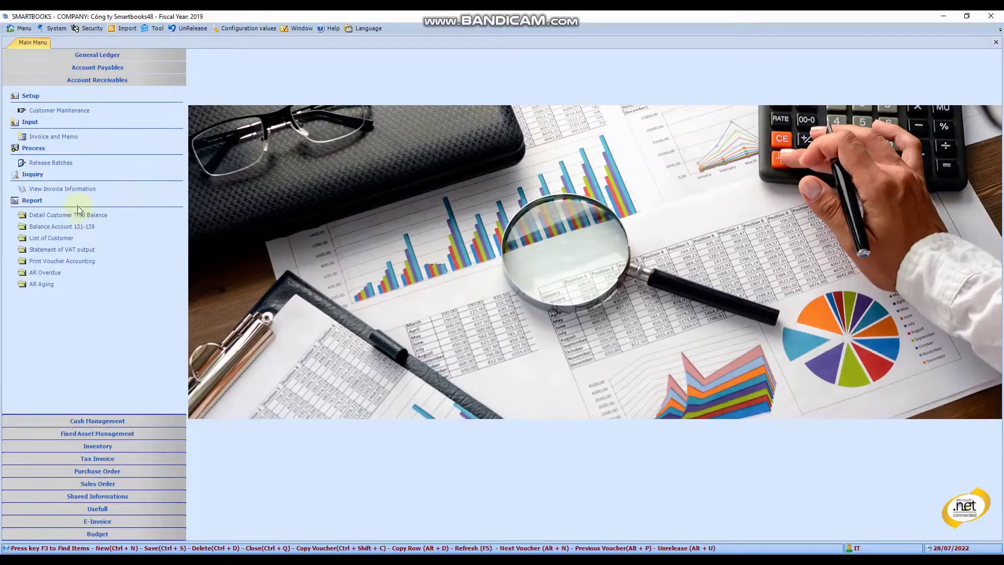